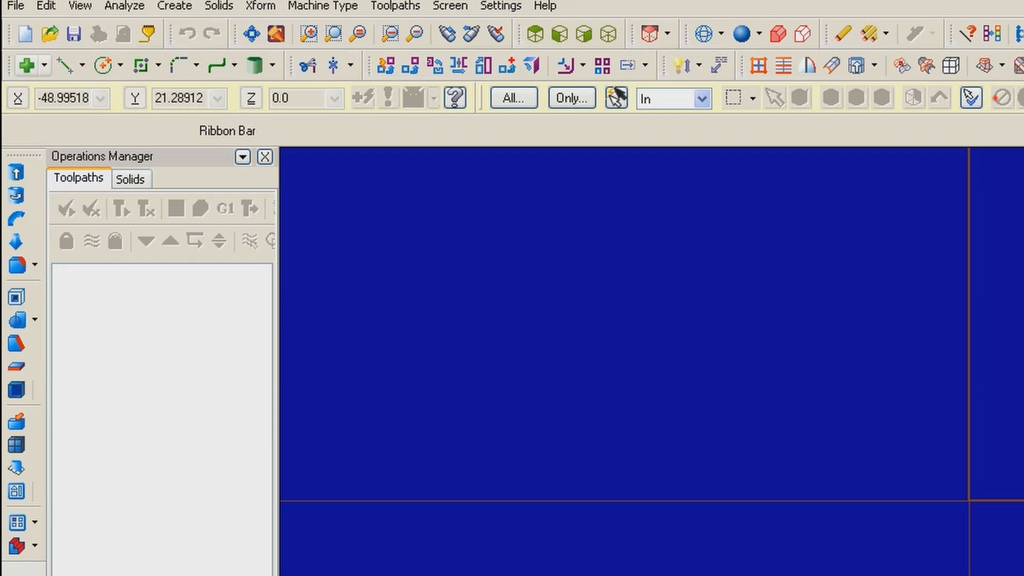
left_click(44, 65)
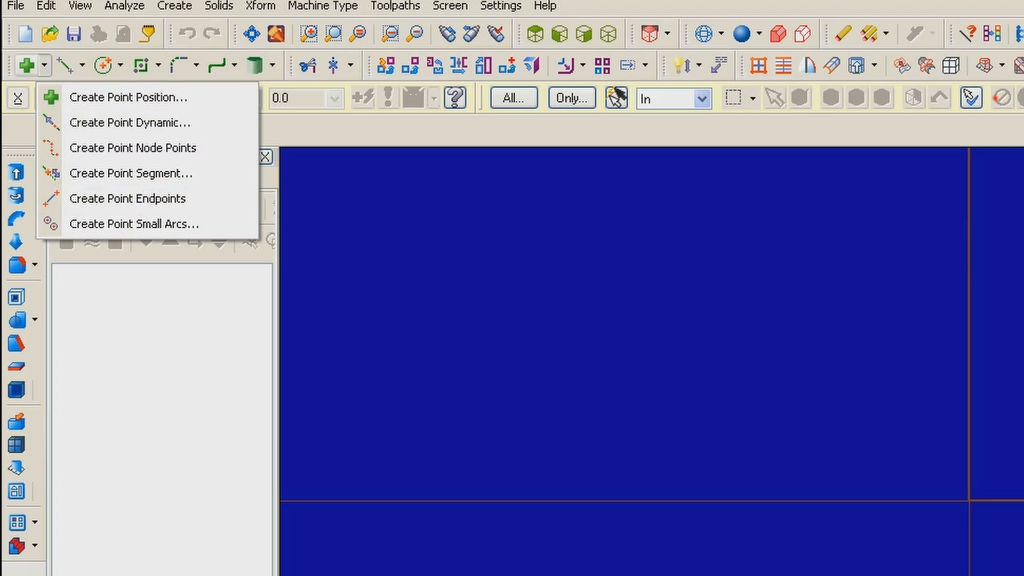
left_click(44, 65)
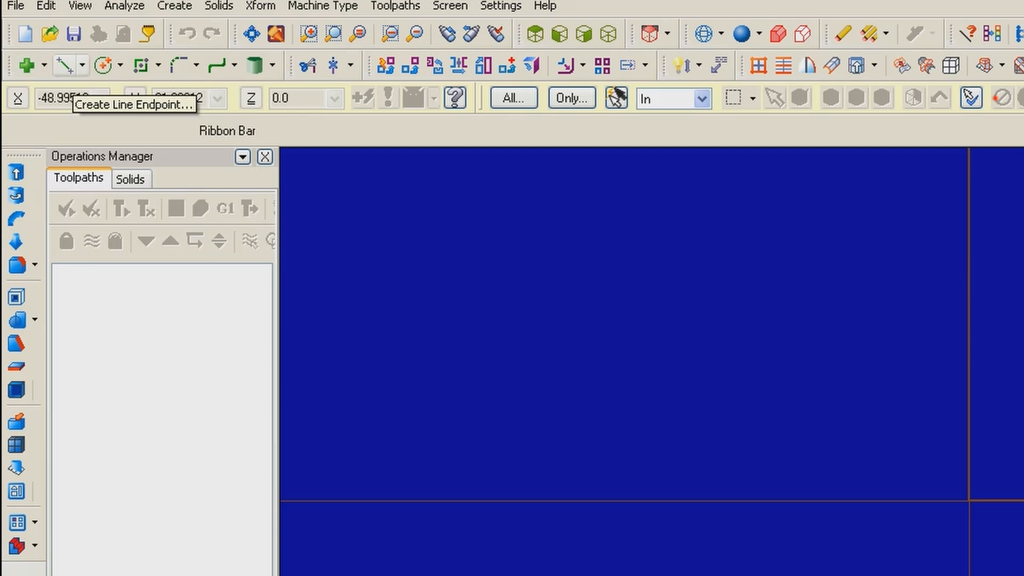
left_click(82, 65)
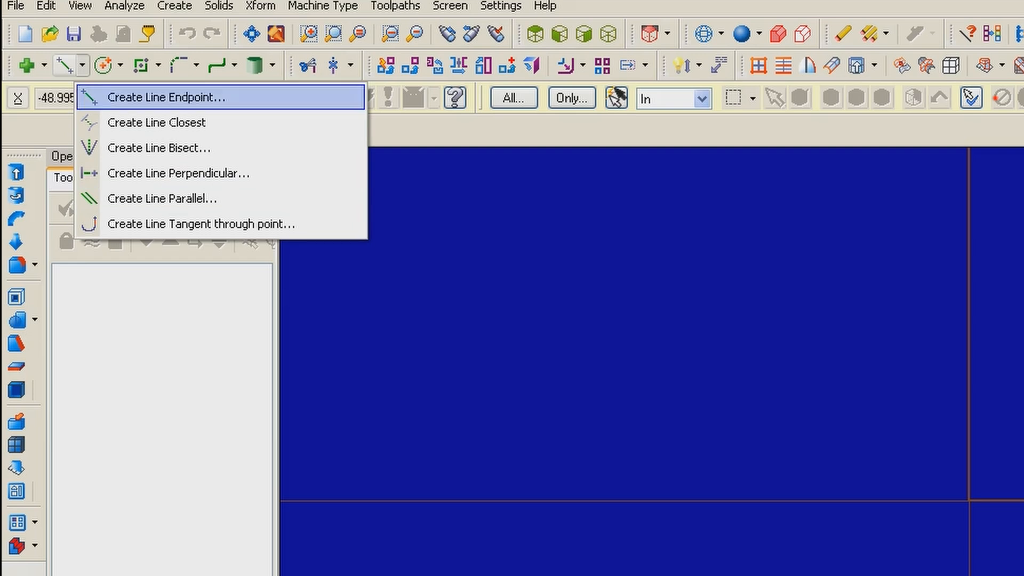
left_click(82, 66)
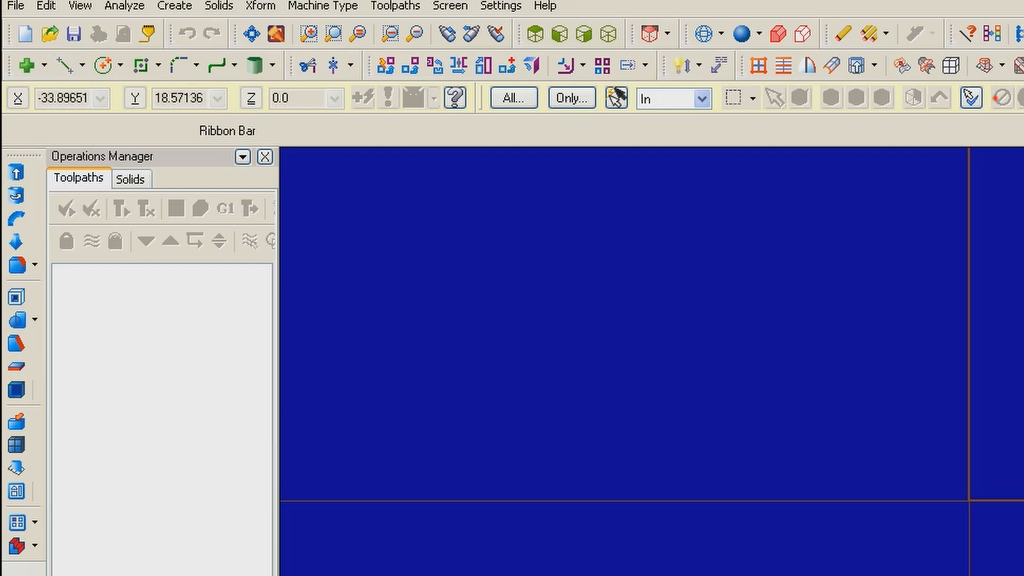
Draw an endpoint line about 20.9 mm long from the origin at an angle of about 142.8 degrees.
left_click(65, 65)
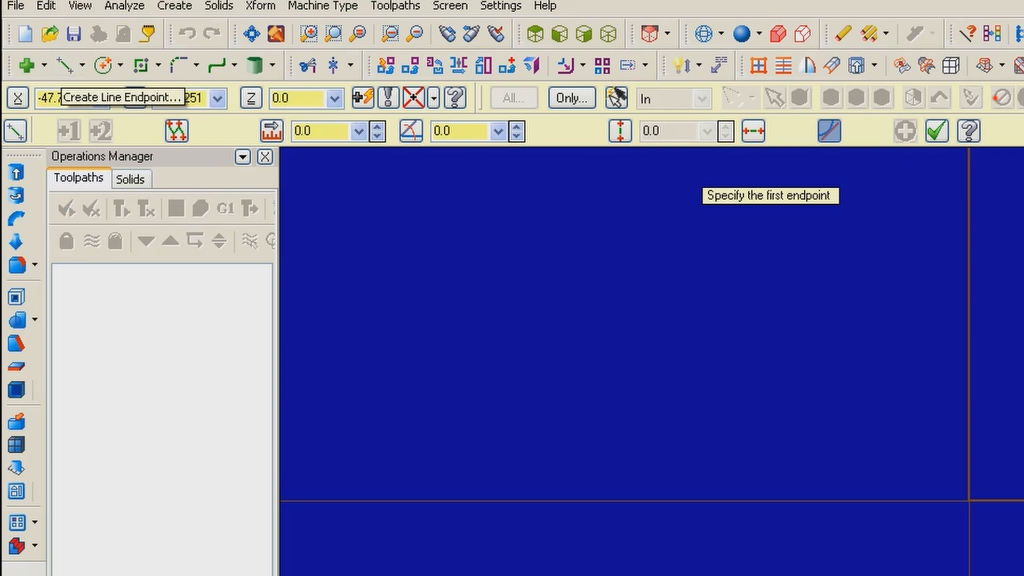
mouse_move(123, 77)
left_mouse_down()
mouse_move(40, 83)
mouse_move(47, 110)
mouse_move(310, 119)
mouse_move(355, 90)
mouse_move(113, 77)
left_mouse_up()
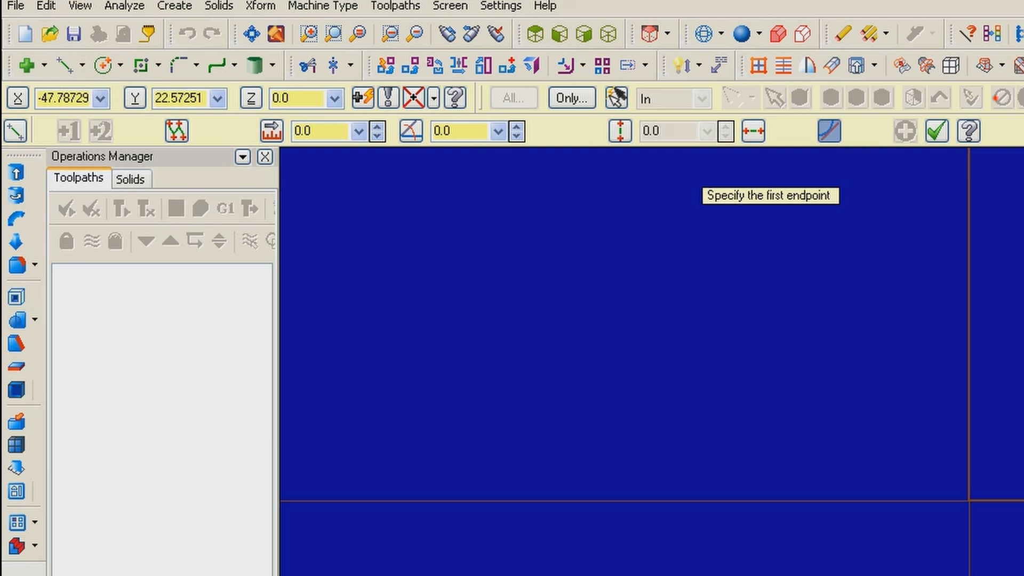
mouse_move(291, 111)
left_mouse_down()
mouse_move(269, 127)
mouse_move(349, 141)
mouse_move(381, 114)
mouse_move(283, 110)
left_mouse_up()
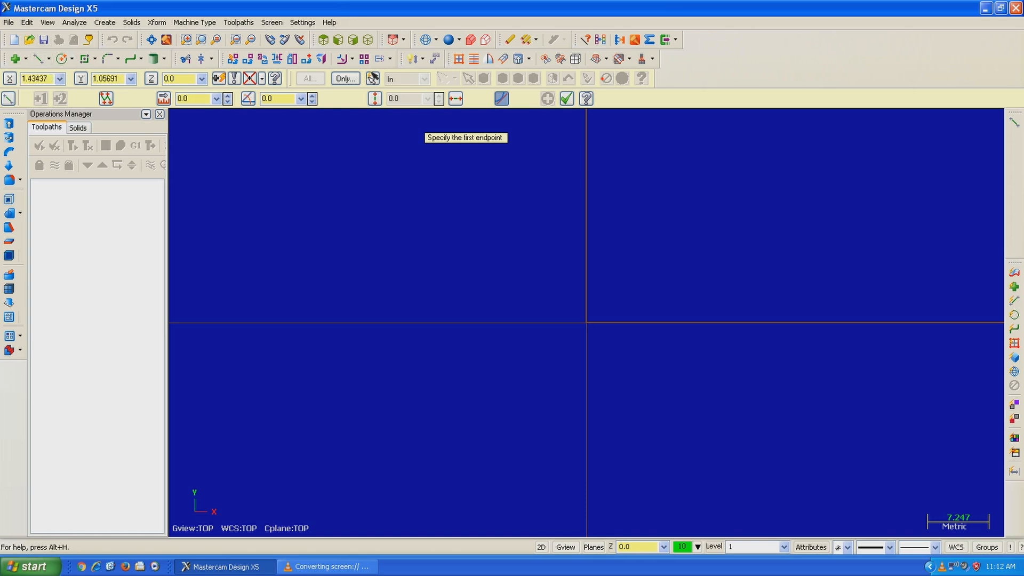
left_click(586, 323)
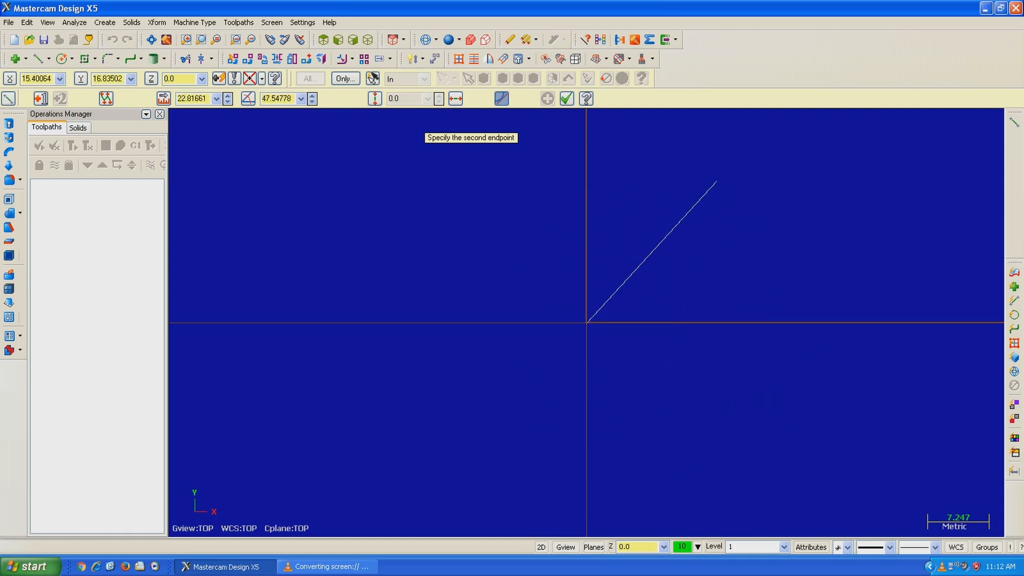
left_click(446, 217)
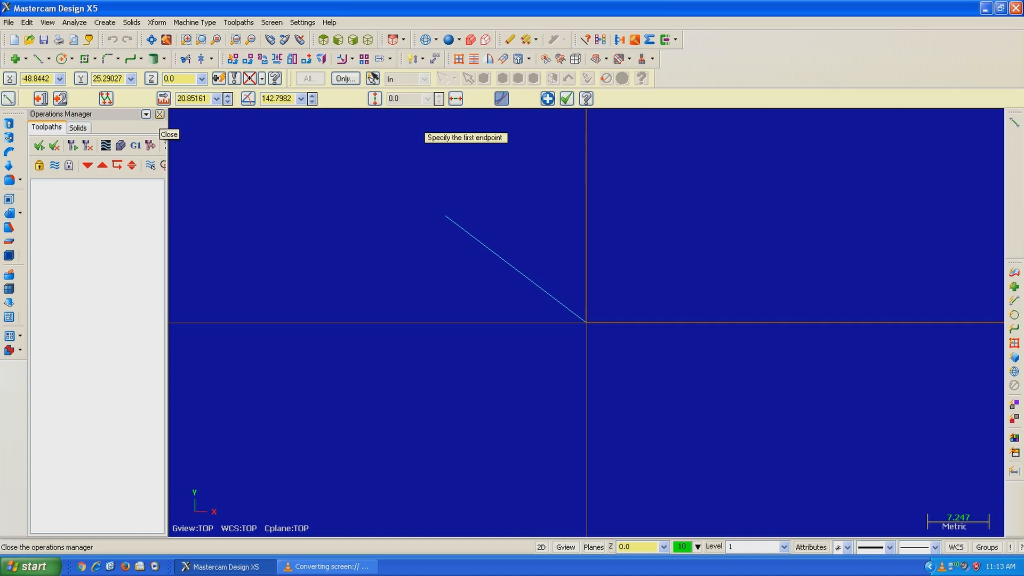
Close the Operations Manager and draw a rectangle about 36.2 by 15.2 mm with its first corner at the origin.
left_click(159, 114)
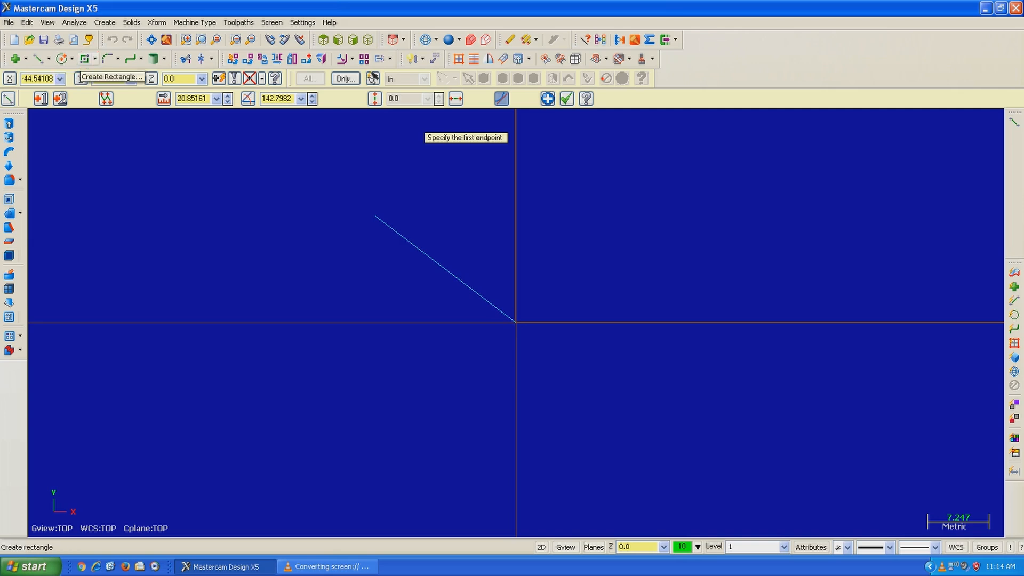
left_click(84, 58)
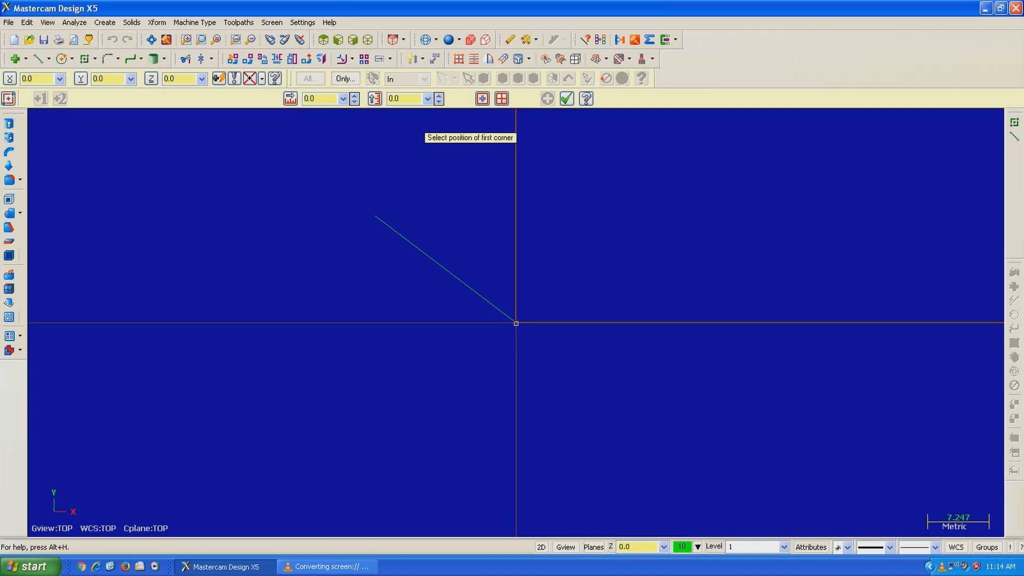
left_click(515, 323)
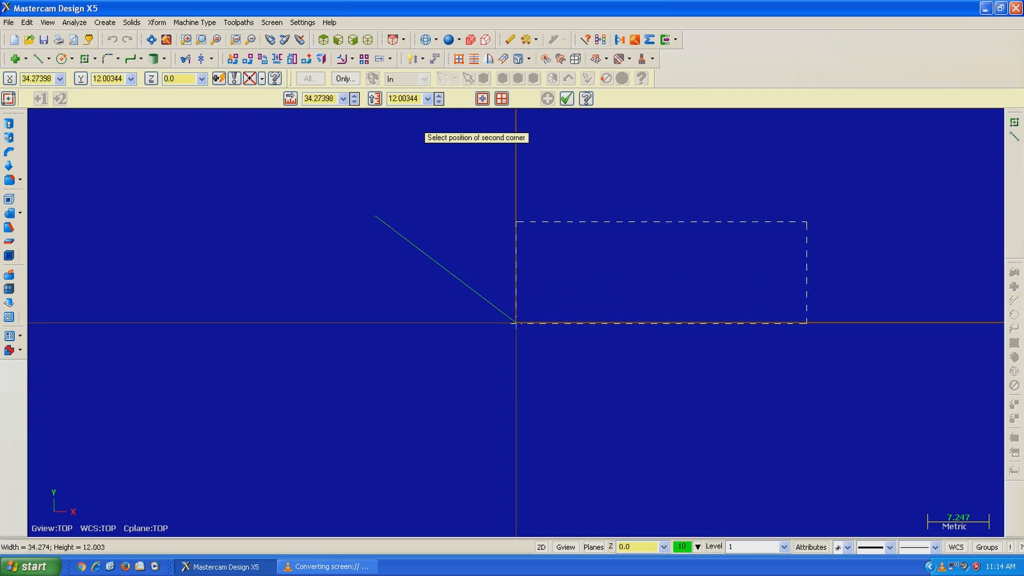
left_click(823, 195)
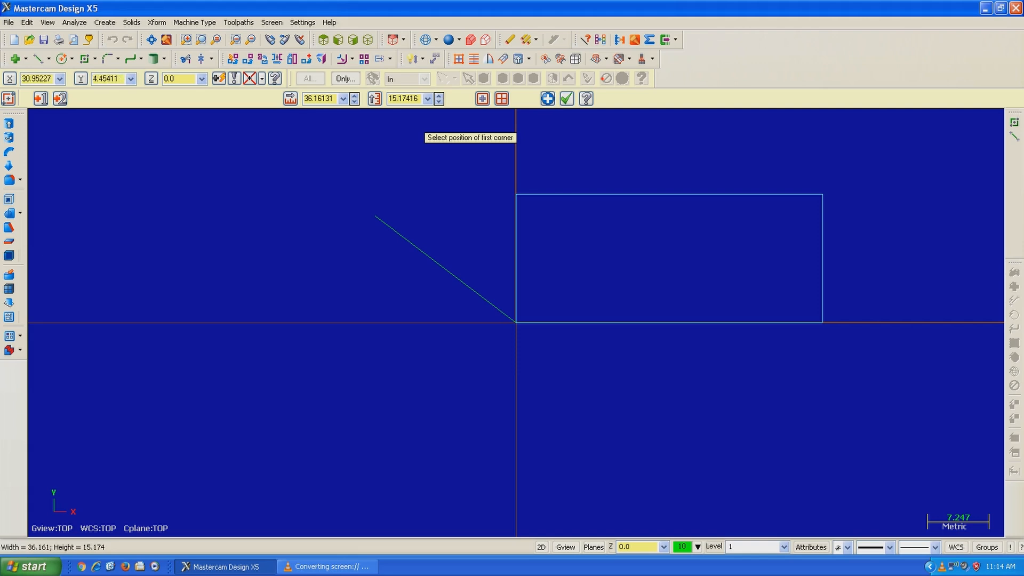
Set the planes to Top (WCS) and draw two lines at Z 0 meeting at one end, about 32.3 and 35.1 mm long.
middle_click_drag(848, 288, 919, 211)
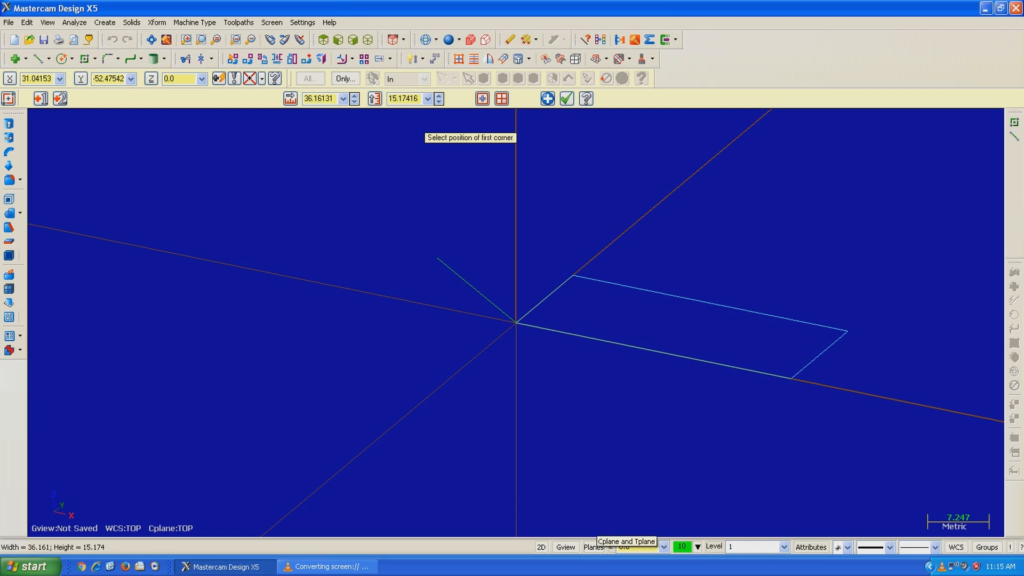
left_click(594, 547)
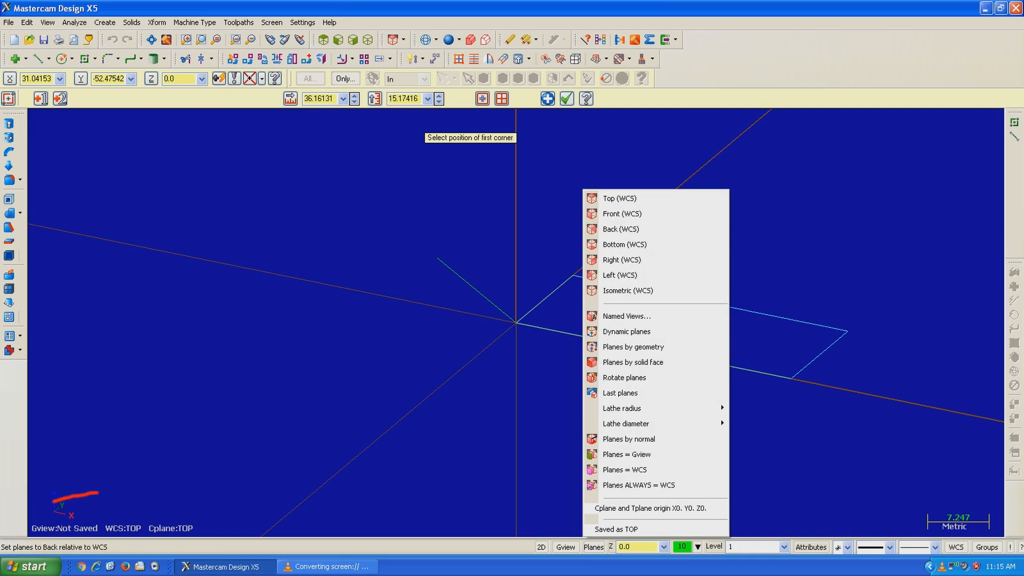
left_click(620, 199)
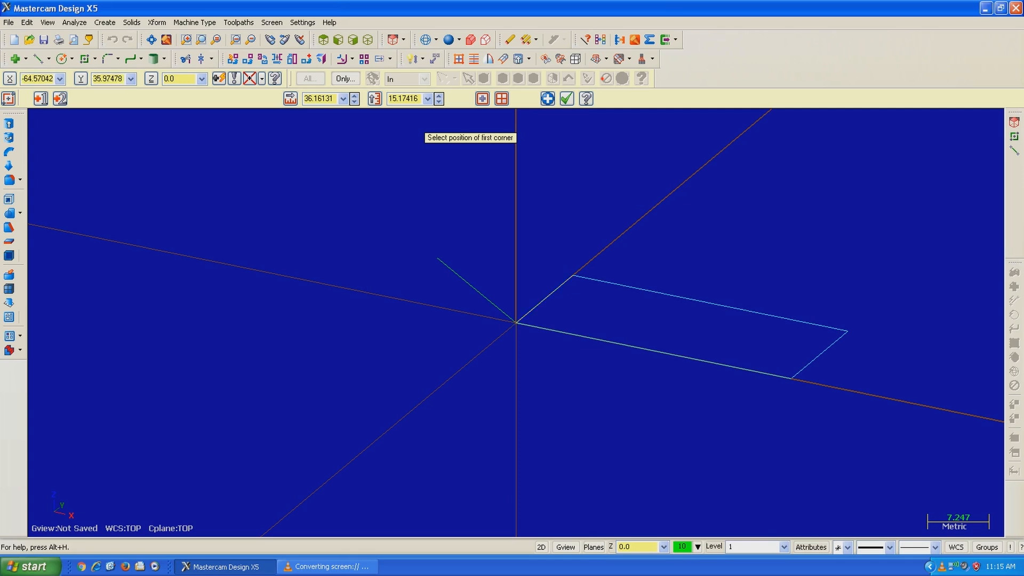
left_click(38, 59)
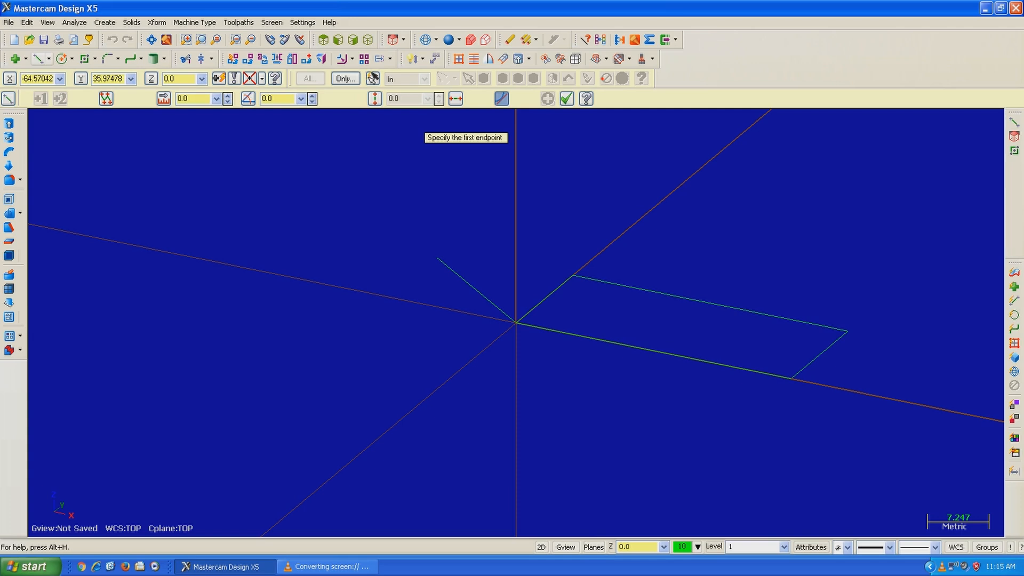
left_click(421, 347)
left_click(667, 396)
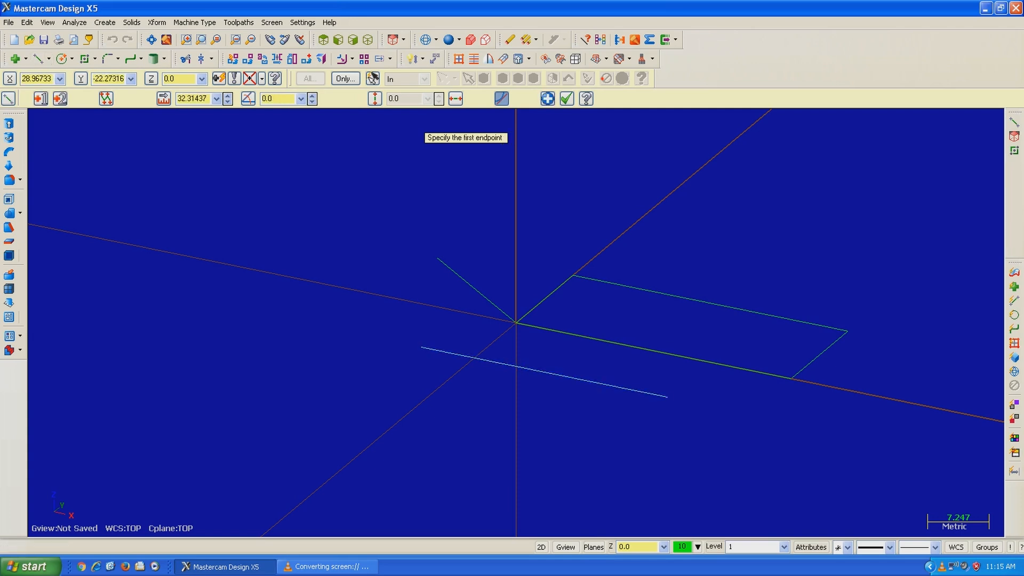
left_click(383, 396)
left_click(667, 397)
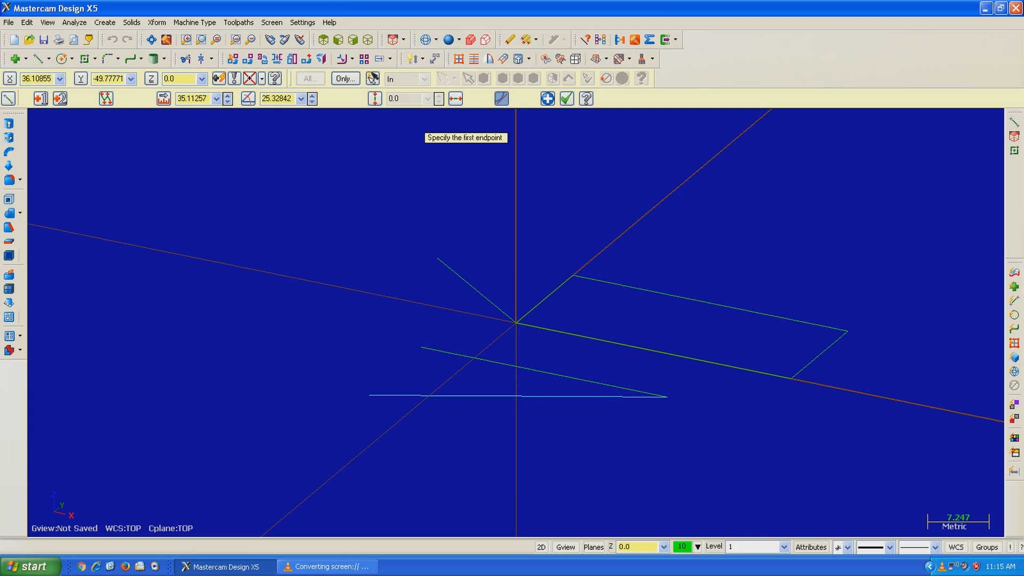
Set the construction depth Z to 10 and draw a line about 29.5 mm long above the existing geometry.
left_click(629, 547)
type("10")
key("Return")
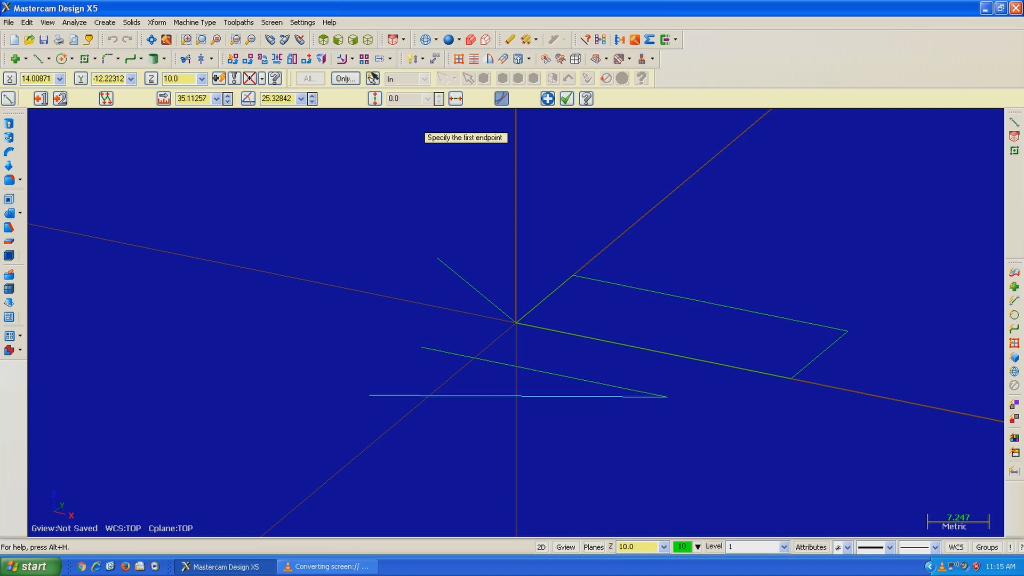
left_click(481, 233)
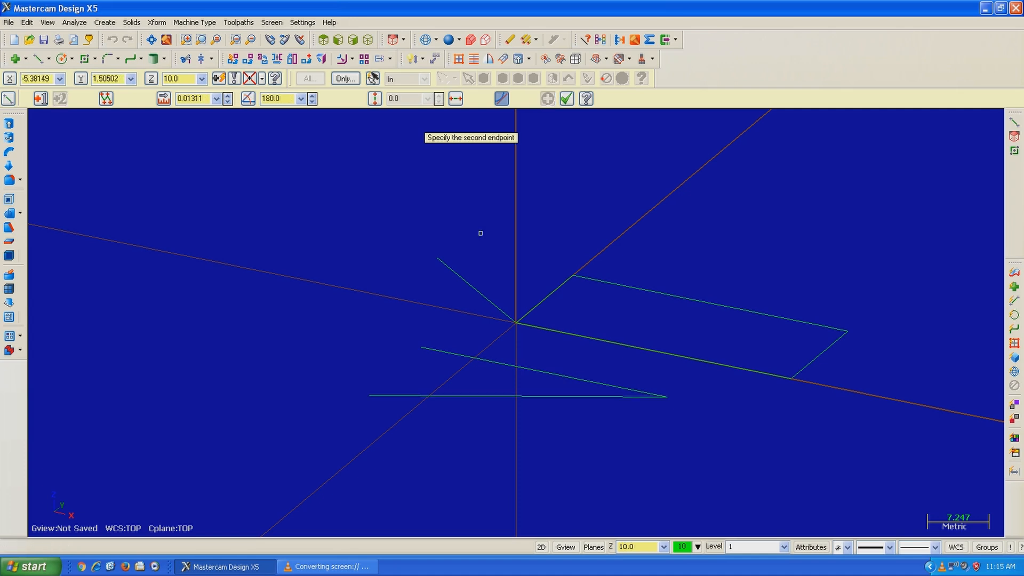
left_click(729, 243)
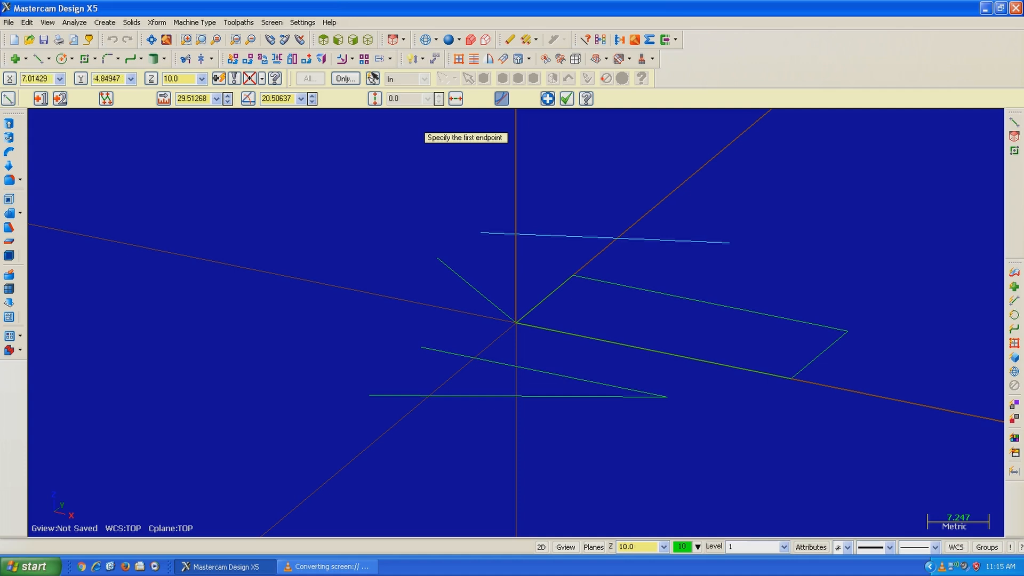
middle_click_drag(717, 248, 919, 217)
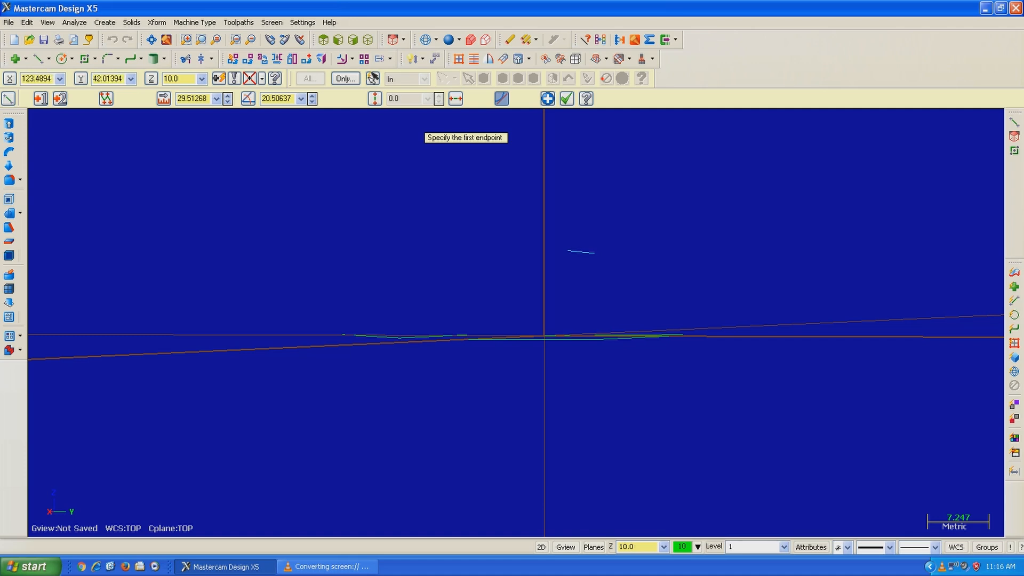
middle_click_drag(633, 264, 630, 220)
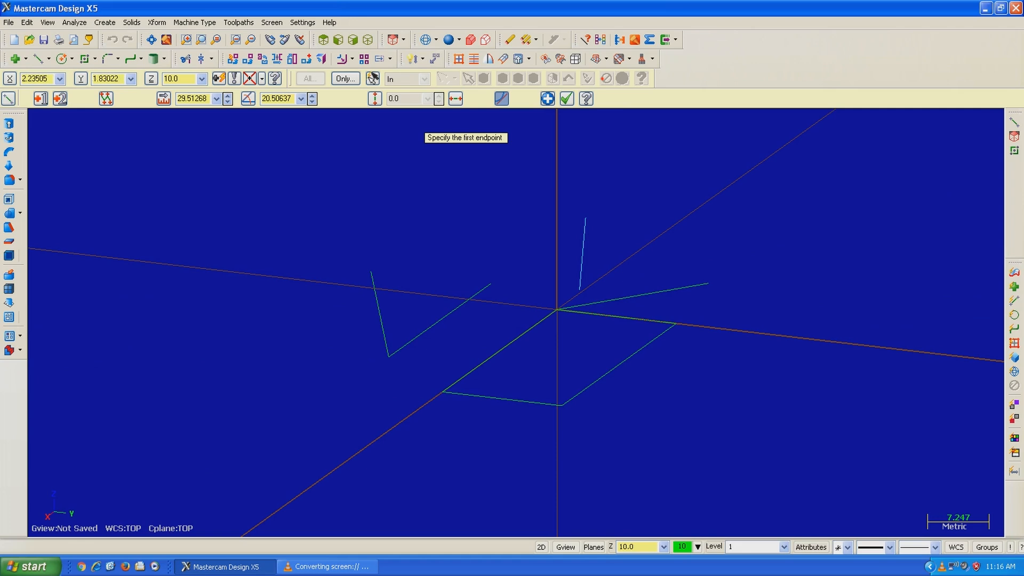
Set the construction depth Z to 0 and try to draw another line at that depth.
double_click(627, 547)
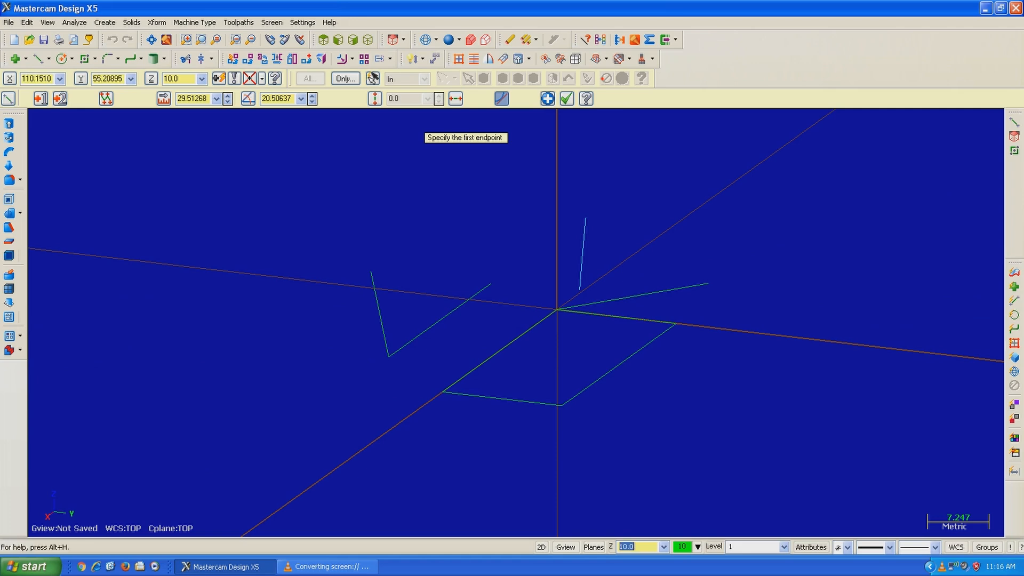
type("0")
key("Return")
left_click(661, 250)
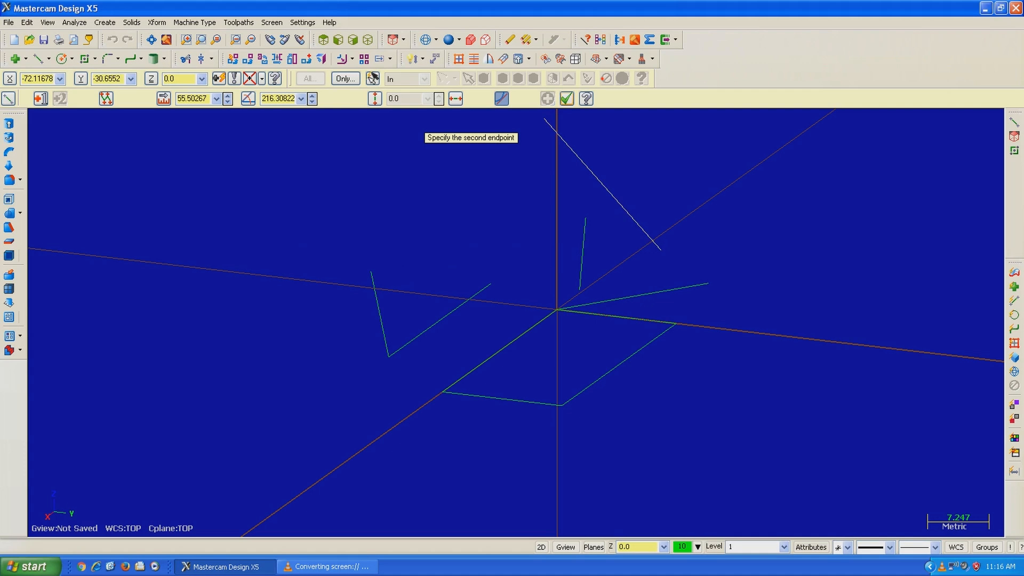
key("Escape")
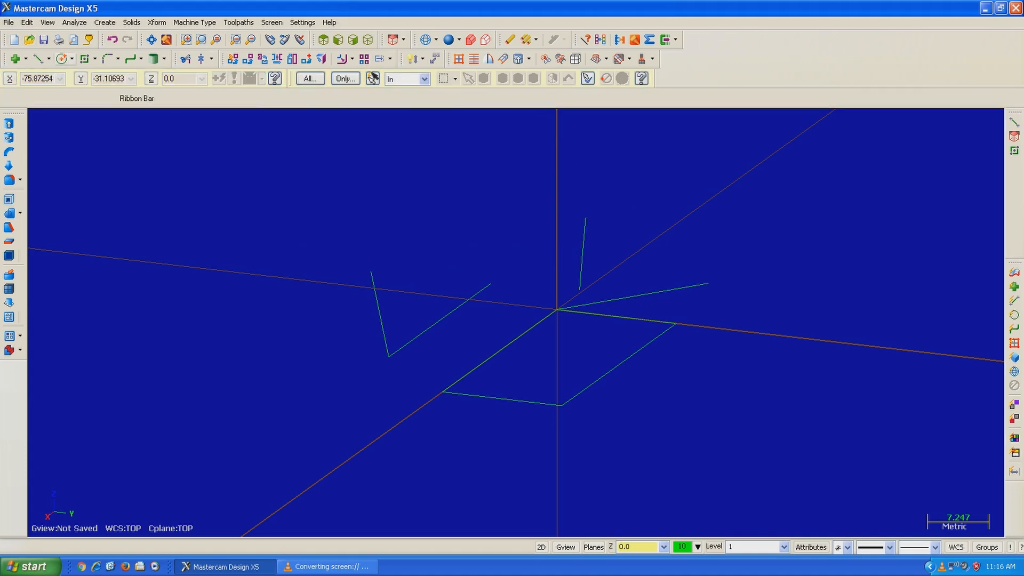
Delete all the drawn geometry and set the graphics view to Top (WCS).
left_click_drag(311, 135, 769, 450)
key("Delete")
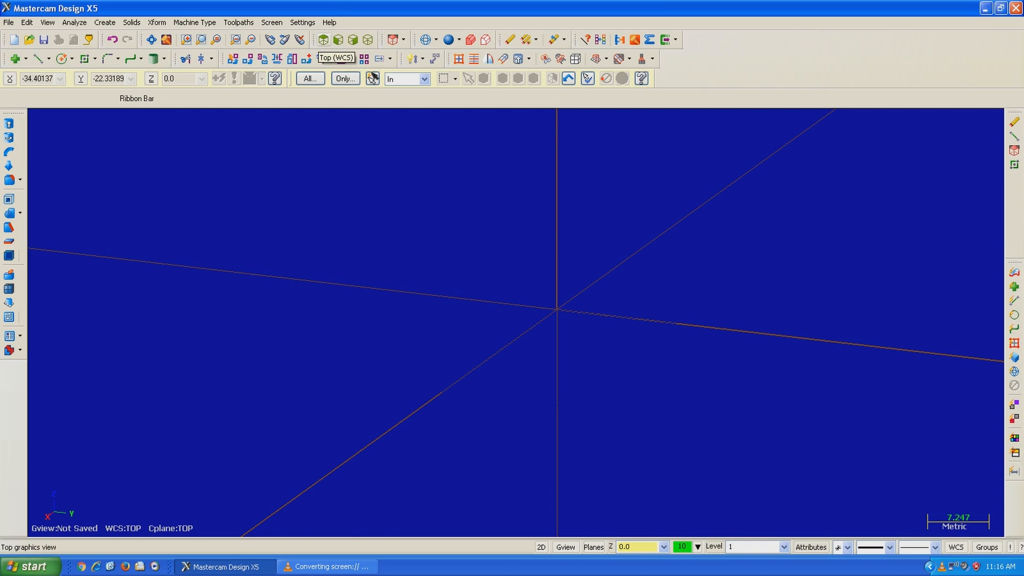
left_click(323, 39)
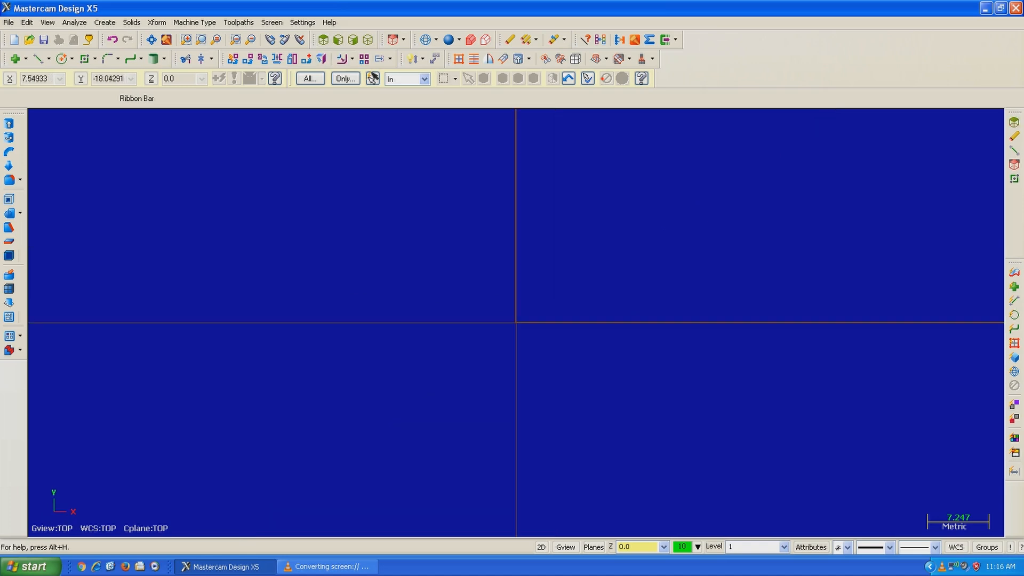
right_click(551, 256)
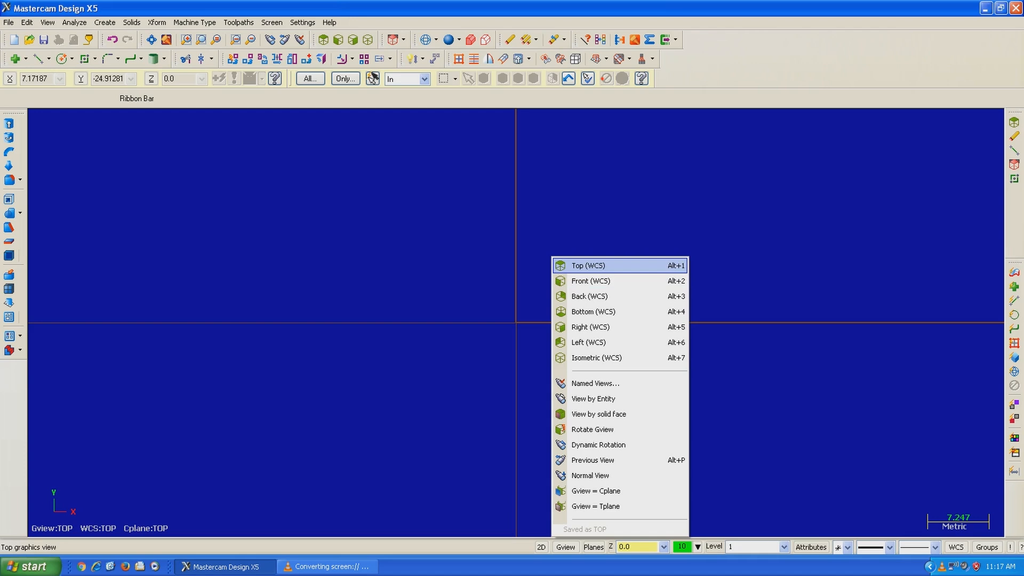
left_click(580, 265)
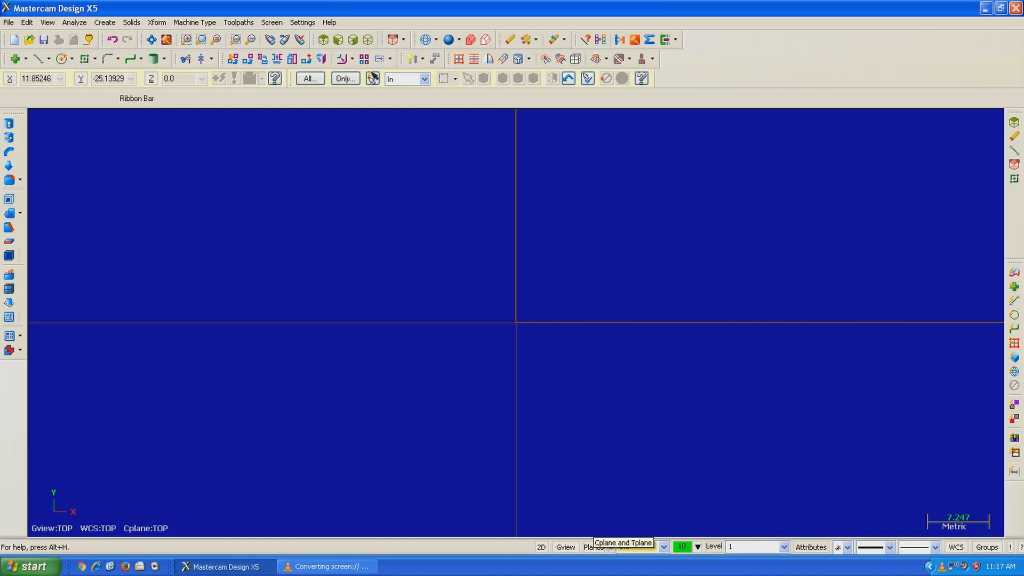
Set the planes to Front (WCS) while keeping the Top graphics view, and try to start a line and a centre-point circle.
left_click(602, 547)
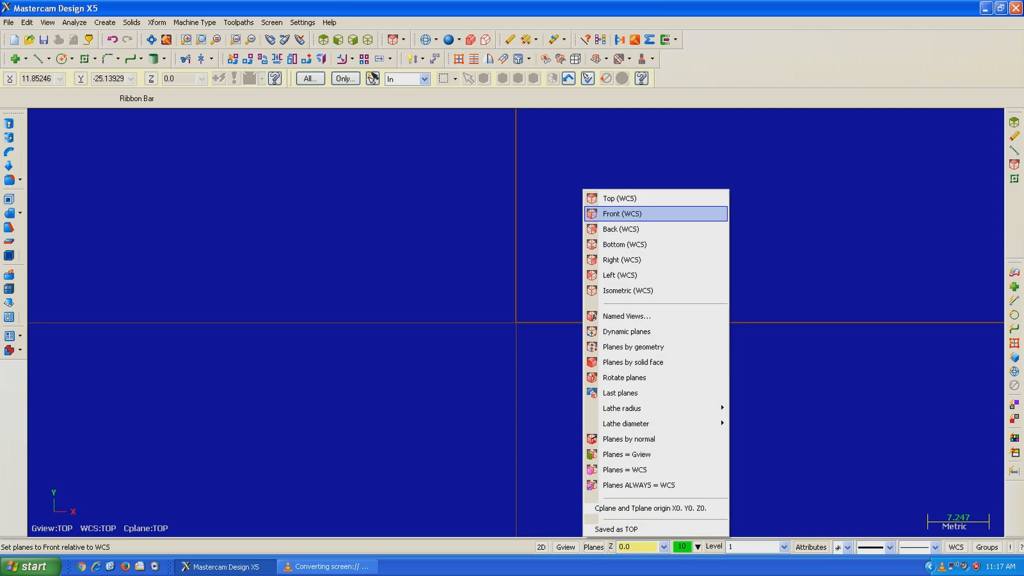
key("Return")
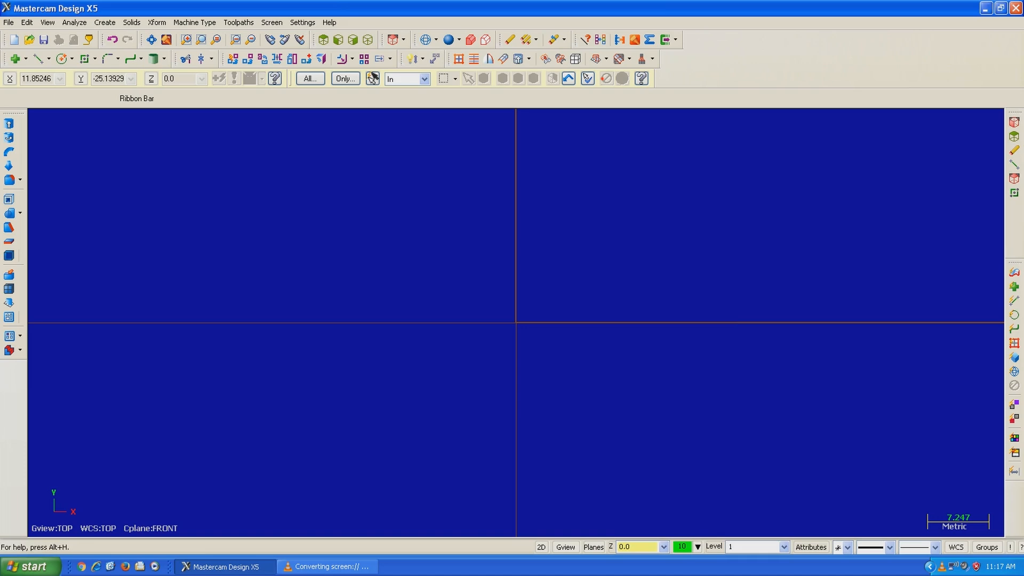
left_click(38, 58)
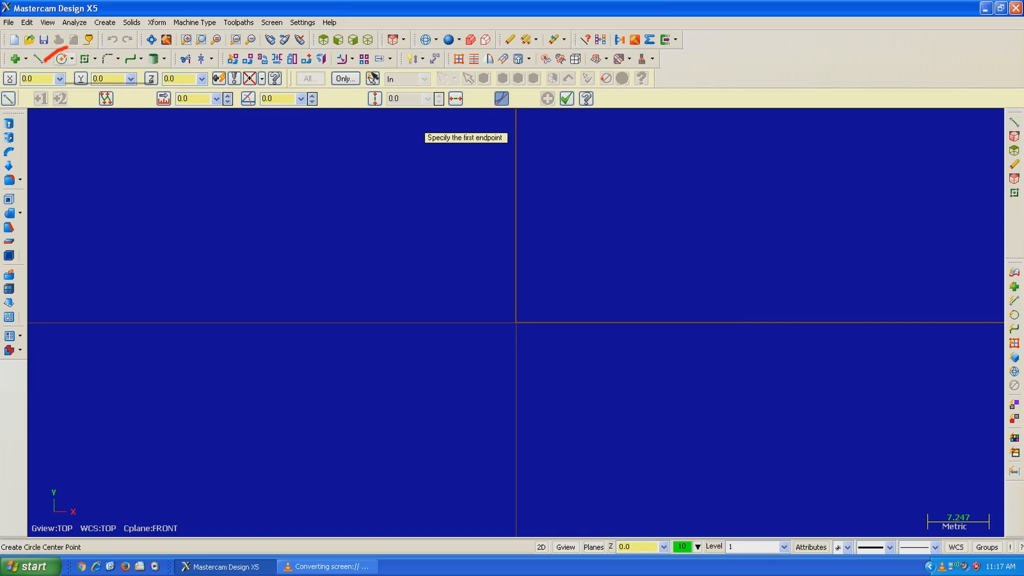
left_click(62, 59)
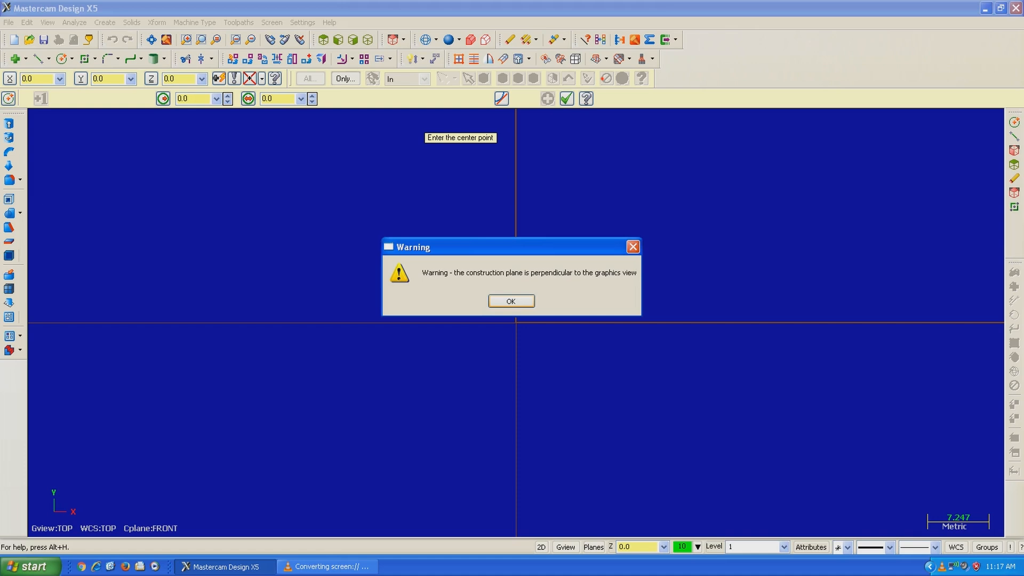
key("Return")
key("Return")
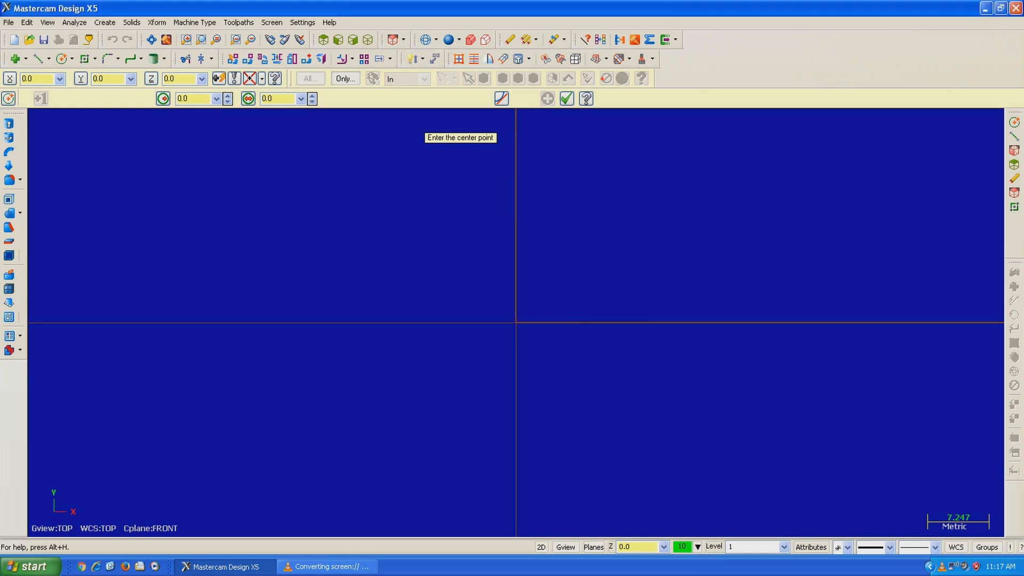
Set the graphics view to Front (WCS) and draw a circle centred on the origin with a radius of about 12.6 mm.
right_click(551, 257)
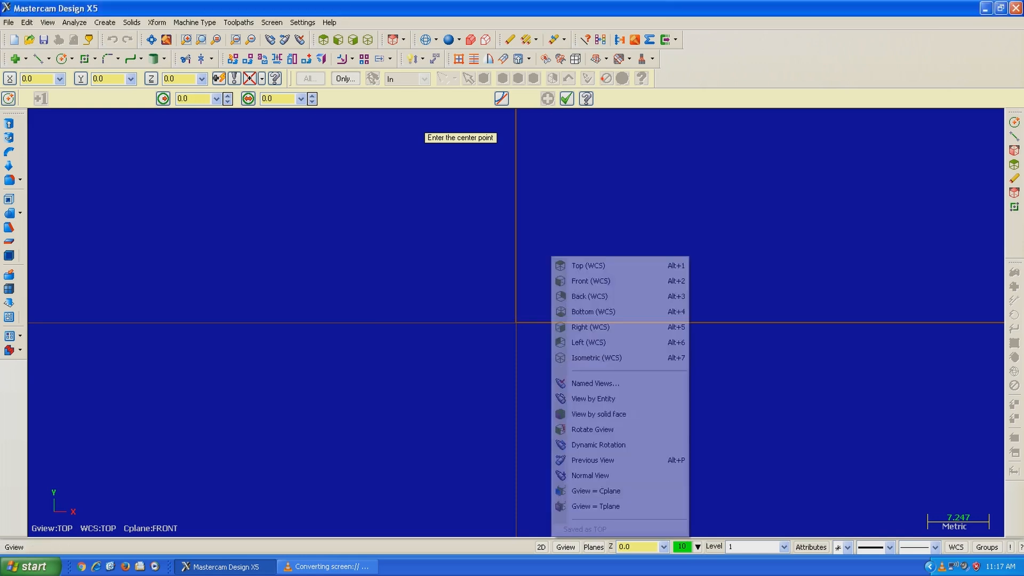
left_click(591, 280)
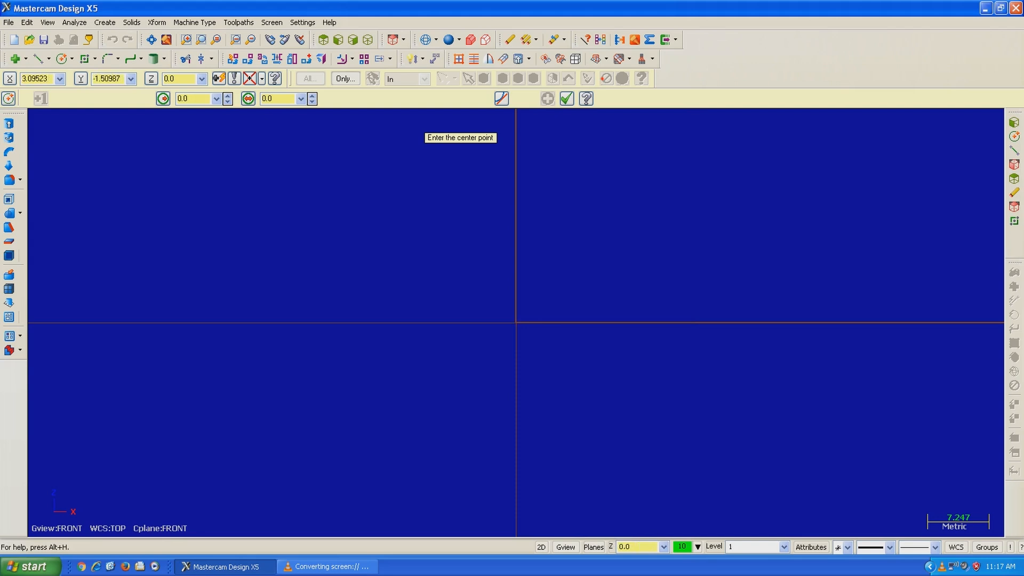
left_click(516, 324)
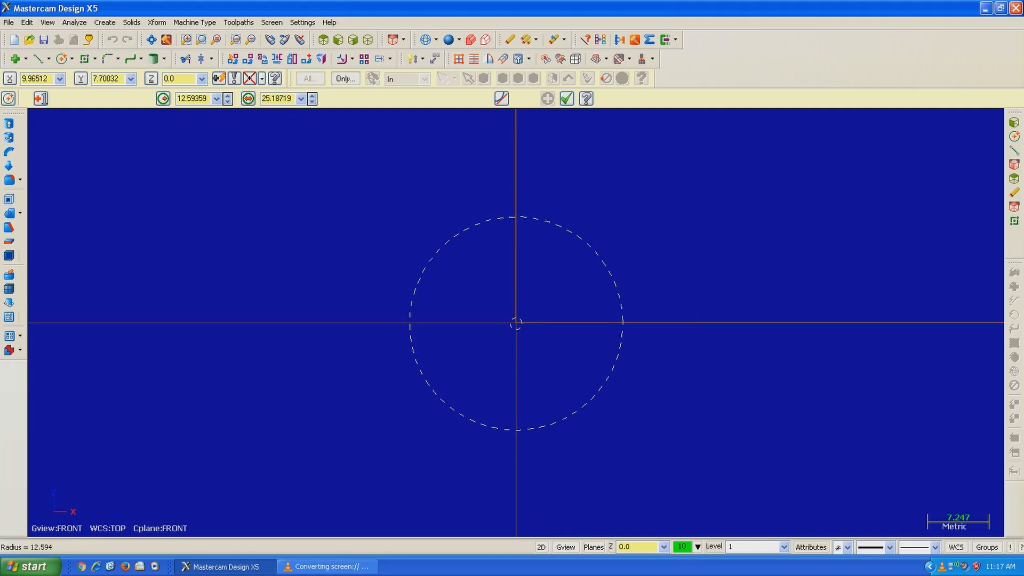
left_click(601, 259)
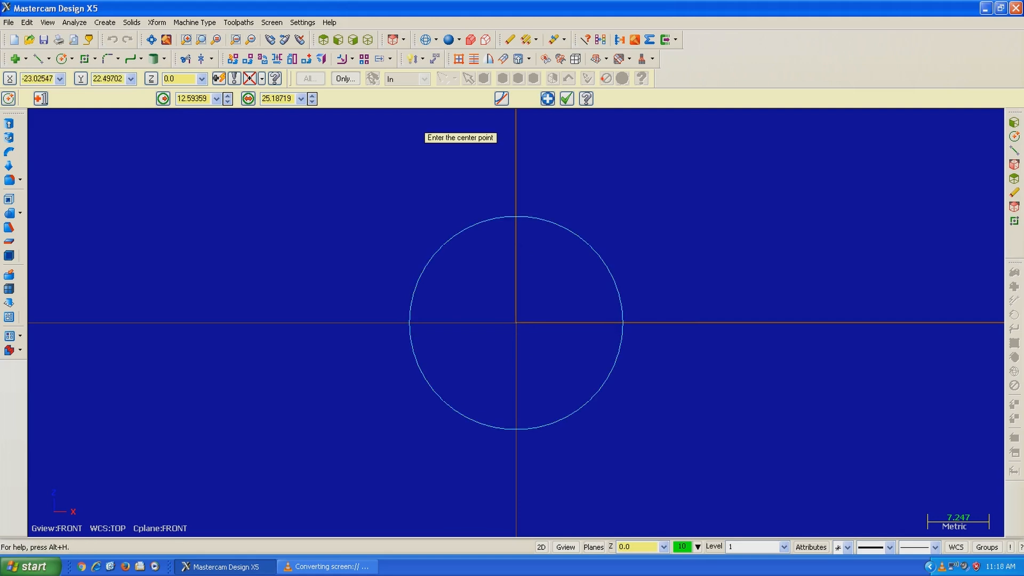
left_click(567, 98)
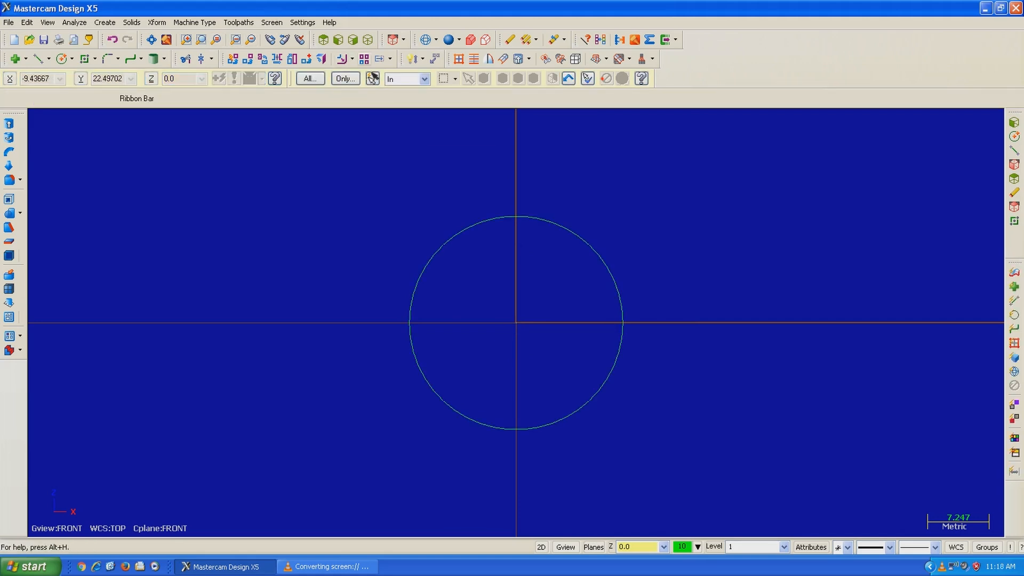
Set the graphics view and planes to Top (WCS), then rotate the view to inspect the circle's orientation.
left_click(323, 40)
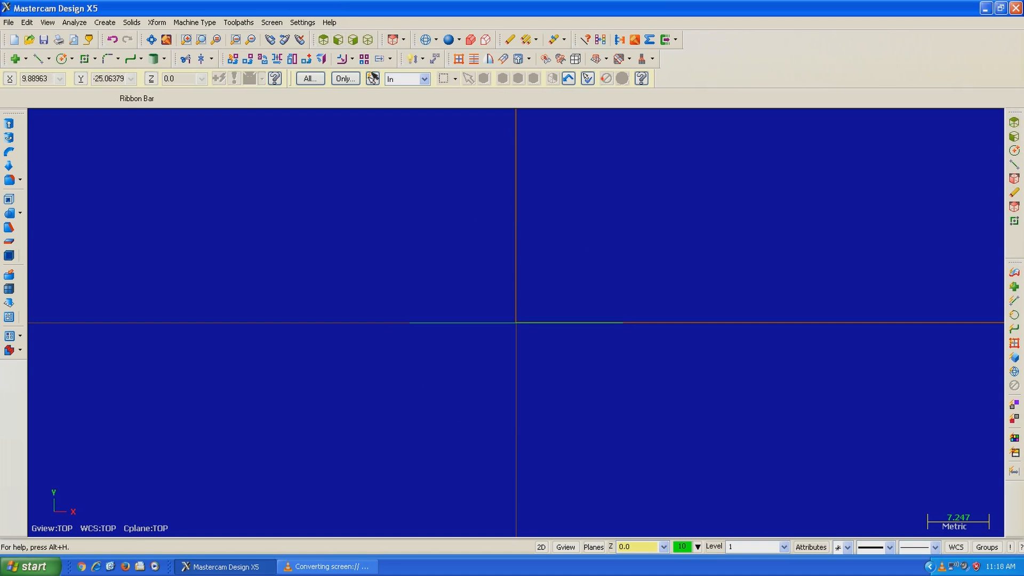
right_click(551, 256)
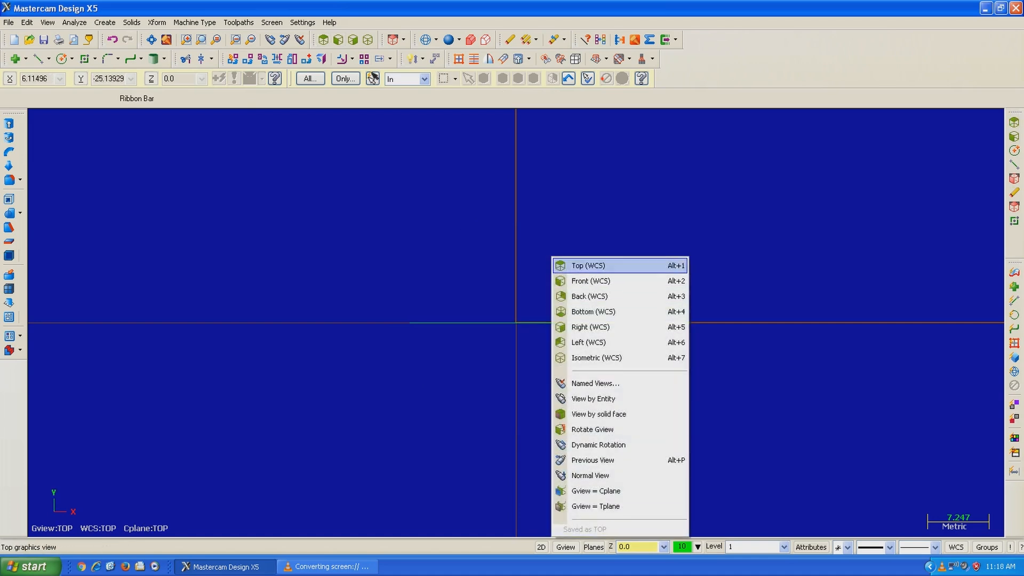
left_click(594, 547)
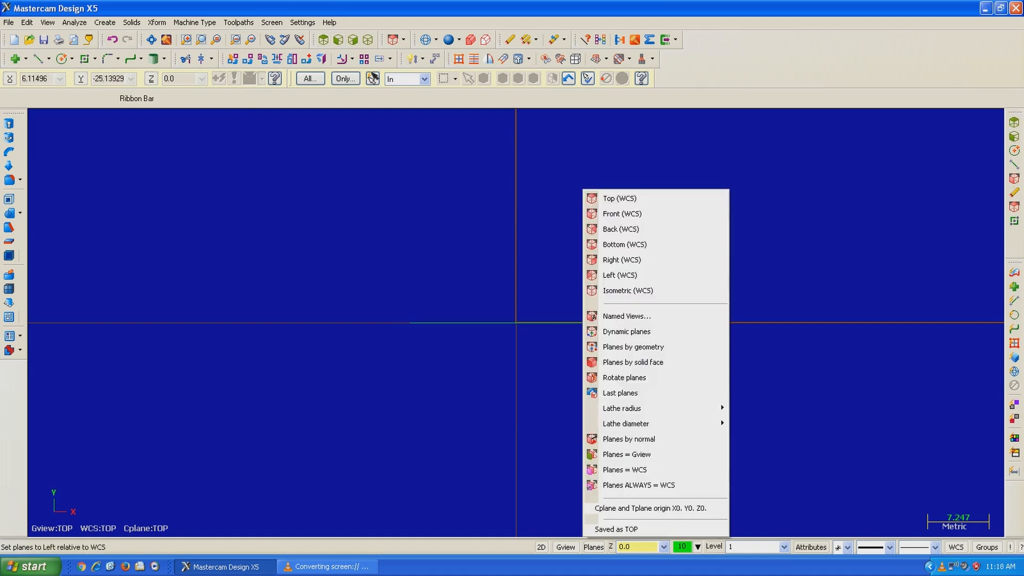
left_click(614, 199)
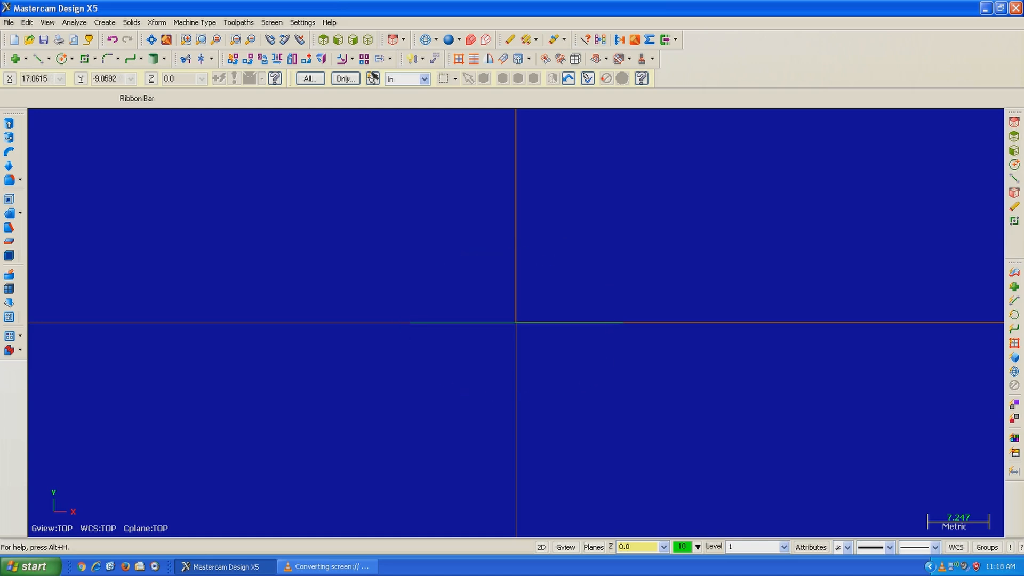
middle_click_drag(661, 400, 644, 280)
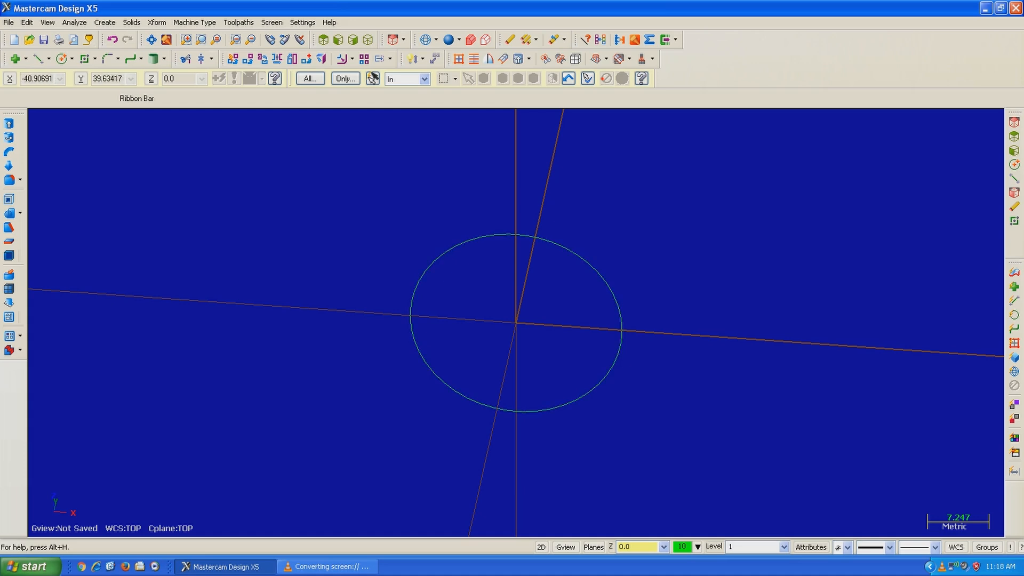
Delete the circle and set both the planes and the graphics view to Top (WCS).
left_click_drag(336, 163, 663, 485)
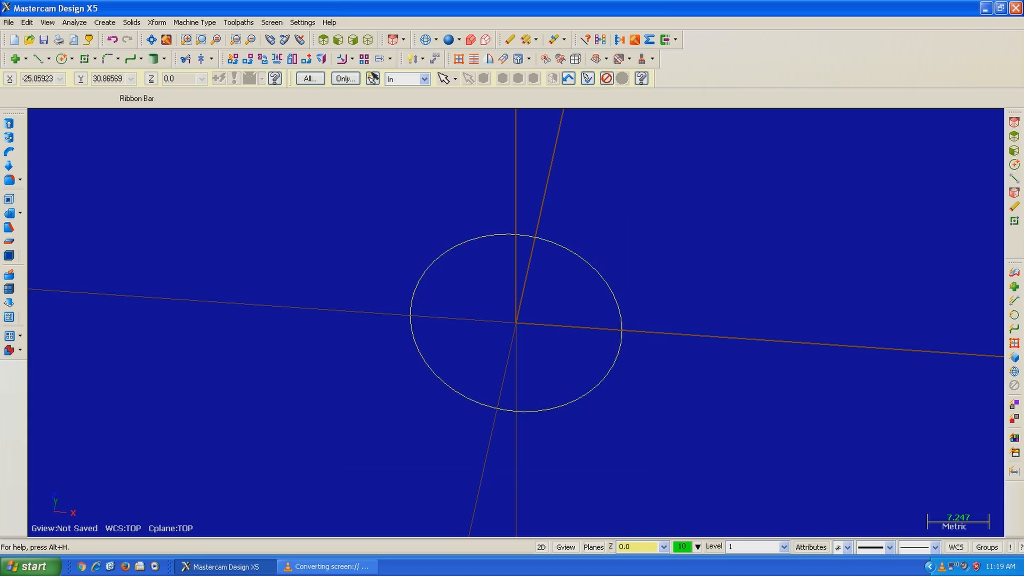
key("Delete")
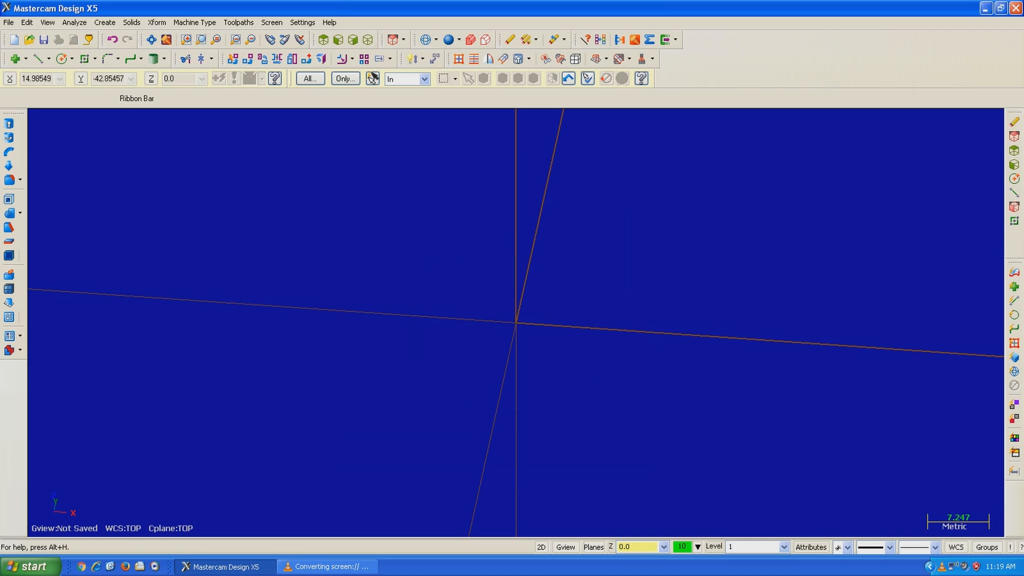
right_click(583, 189)
left_click(613, 198)
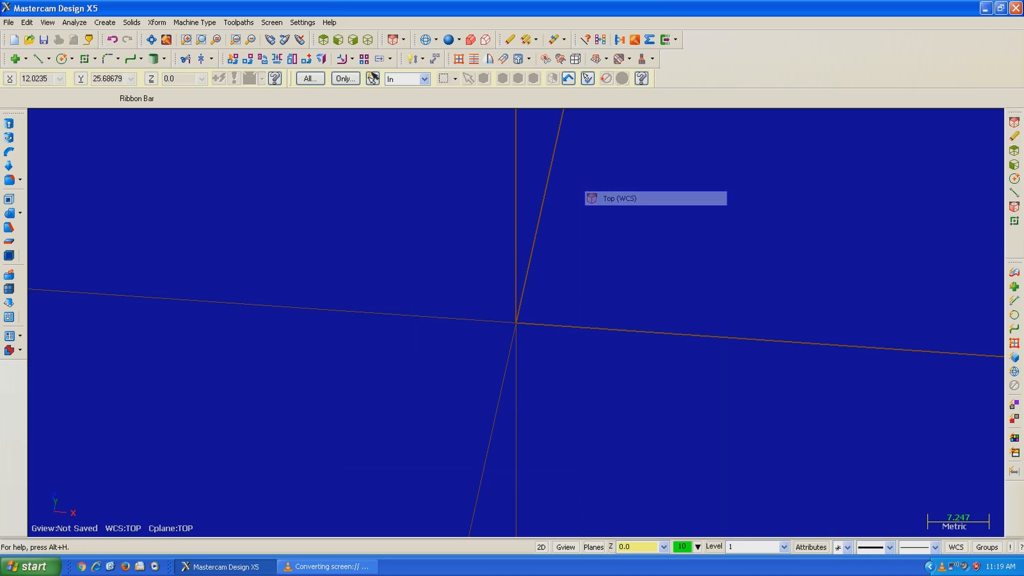
right_click(552, 252)
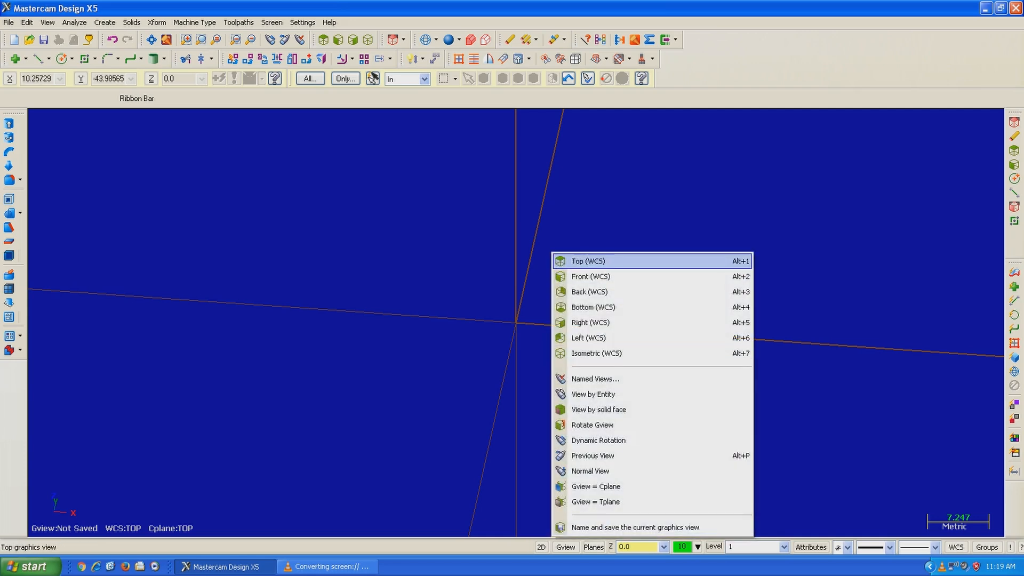
left_click(587, 261)
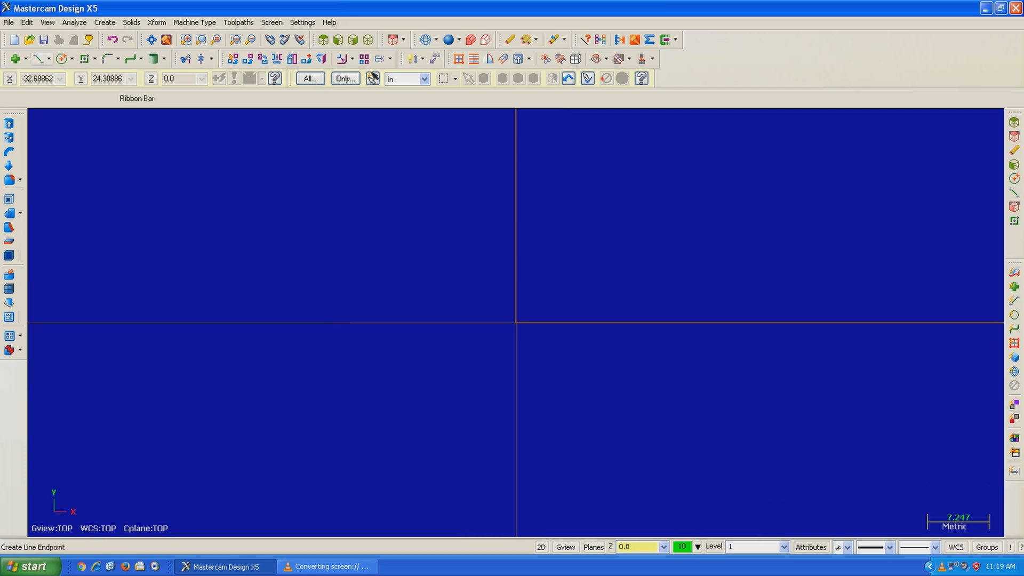
Draw a closed four-sided outline around the origin from separate lines, with upper, lower and right sides about 33.9, 27.5 and 19.3 mm long.
left_click(39, 58)
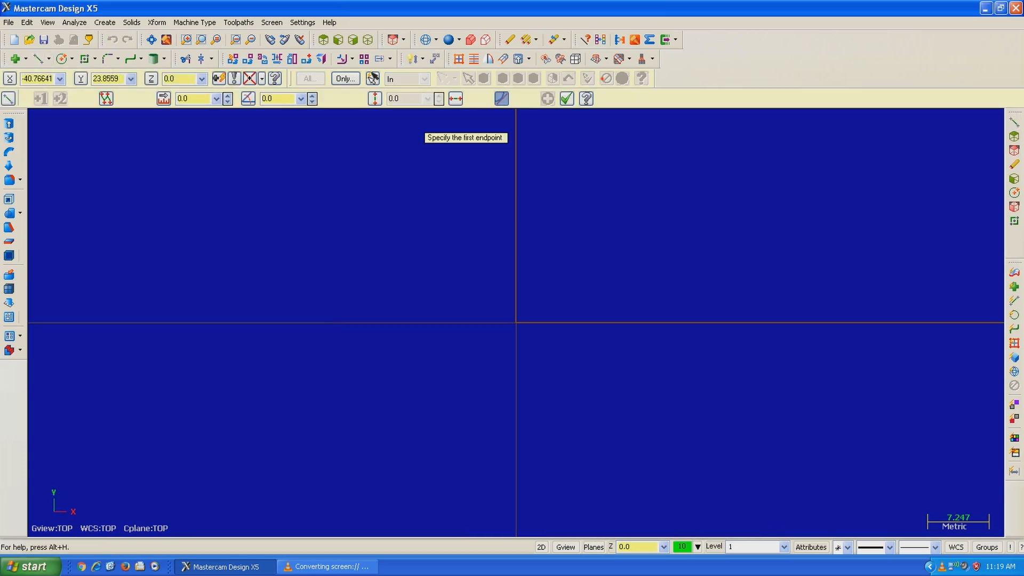
left_click(417, 249)
left_click(704, 234)
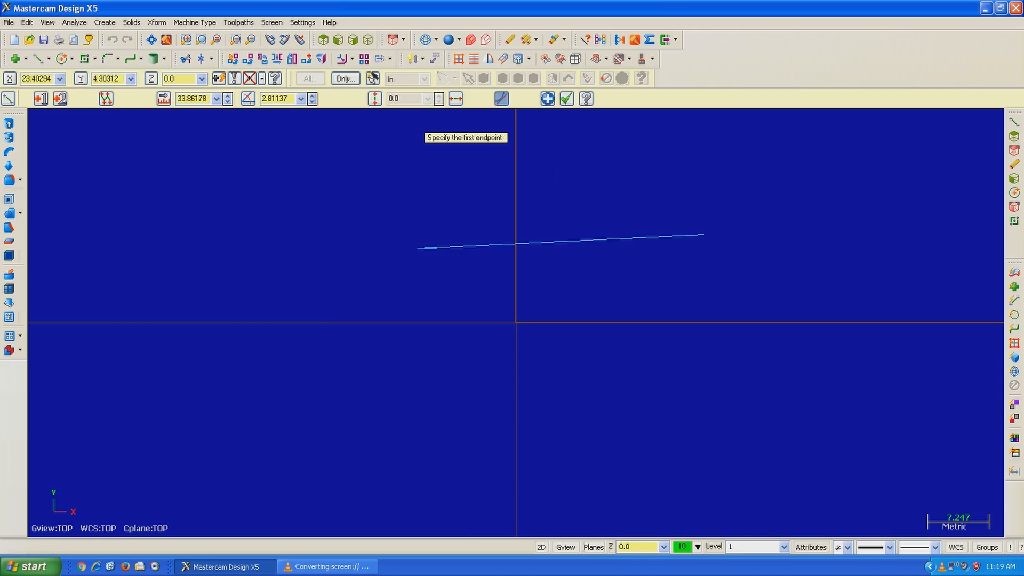
left_click(688, 398)
left_click(456, 381)
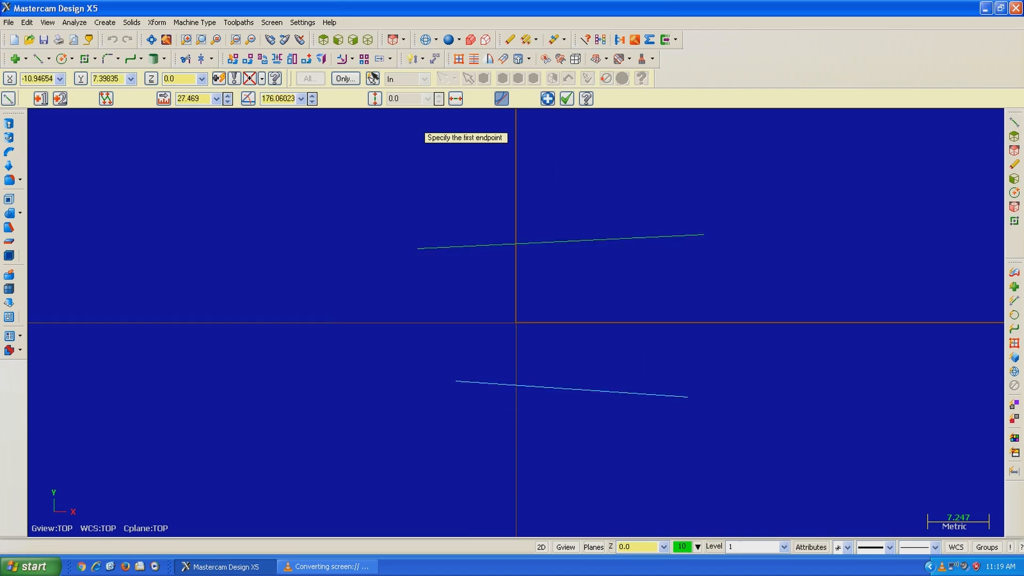
left_click(417, 249)
left_click(456, 381)
left_click(688, 398)
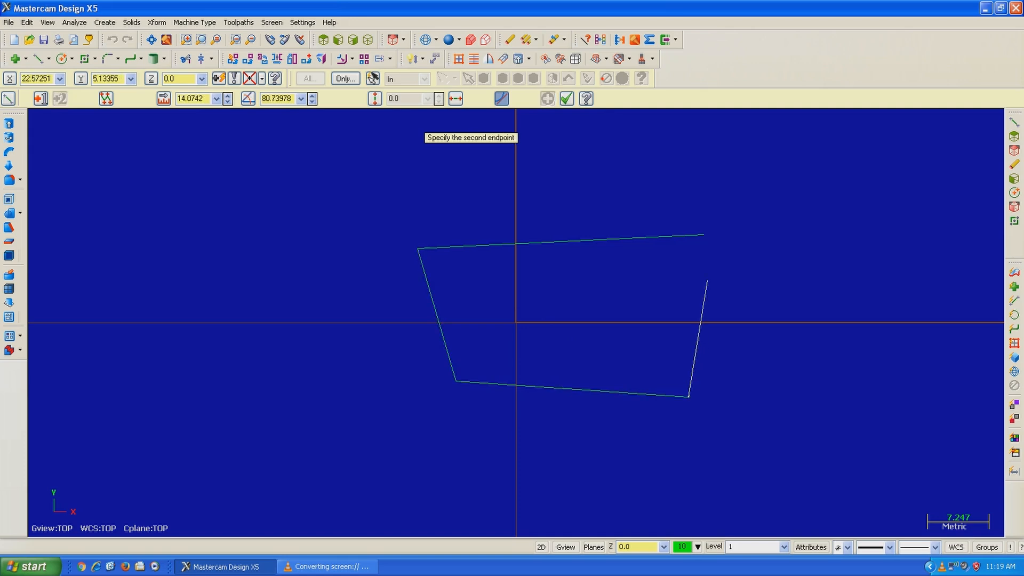
left_click(704, 234)
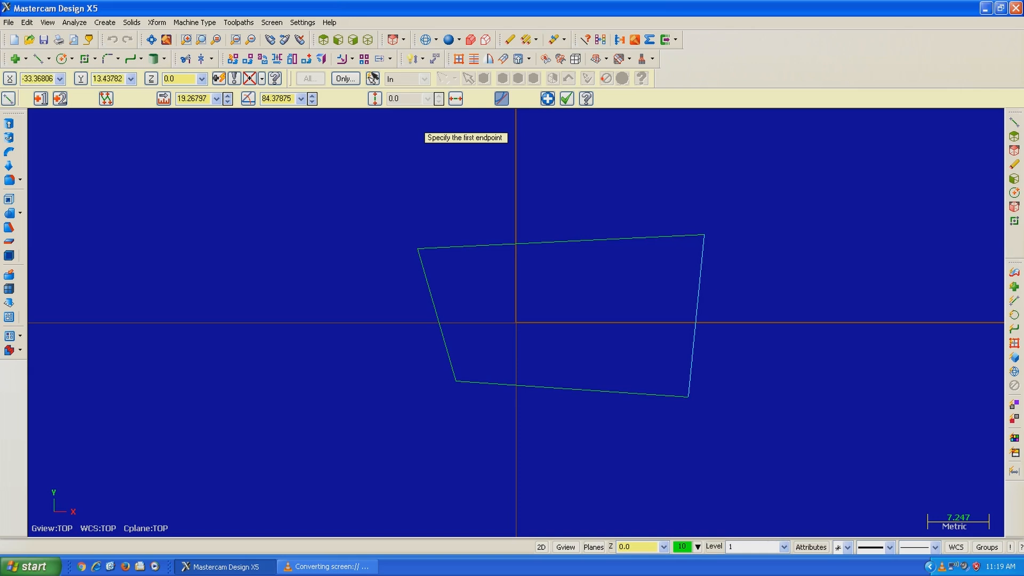
Draw a closed seven-sided outline as a continuous multi-line chain, starting left of the quadrilateral, overlapping it and ending at the start point.
left_click(107, 100)
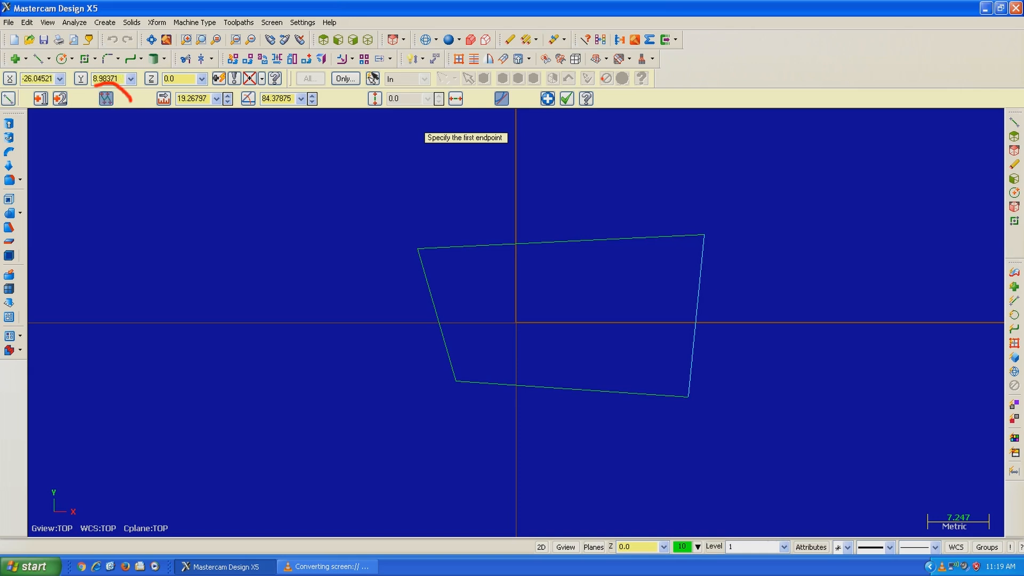
left_click(284, 237)
left_click(284, 340)
left_click(419, 407)
left_click(540, 452)
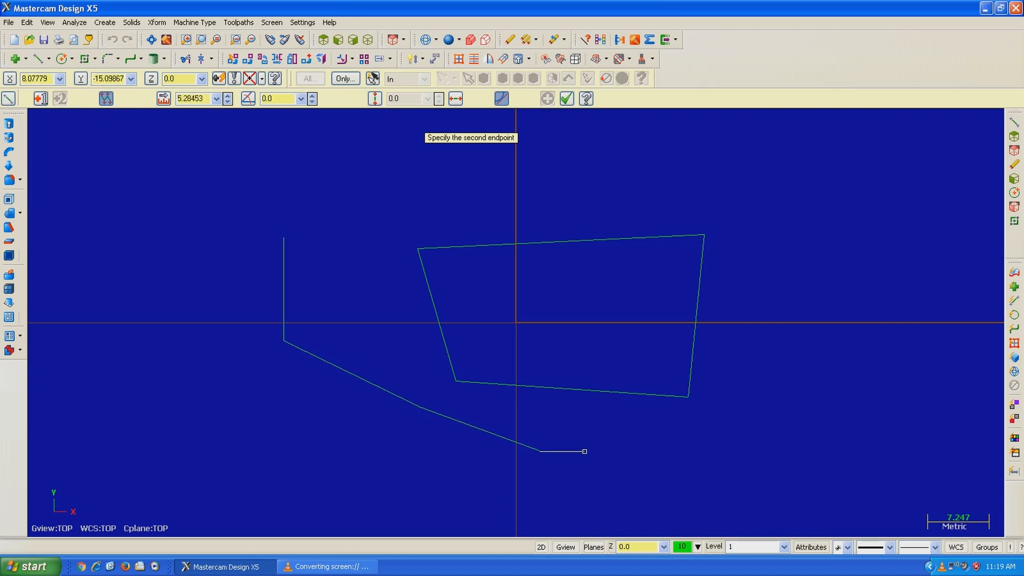
left_click(601, 368)
left_click(587, 267)
left_click(454, 222)
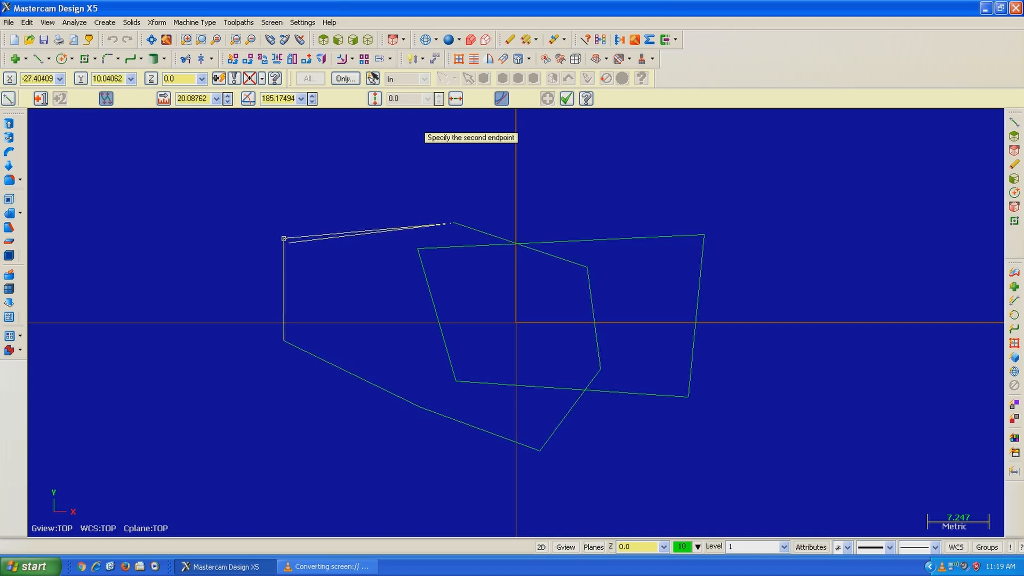
left_click(284, 237)
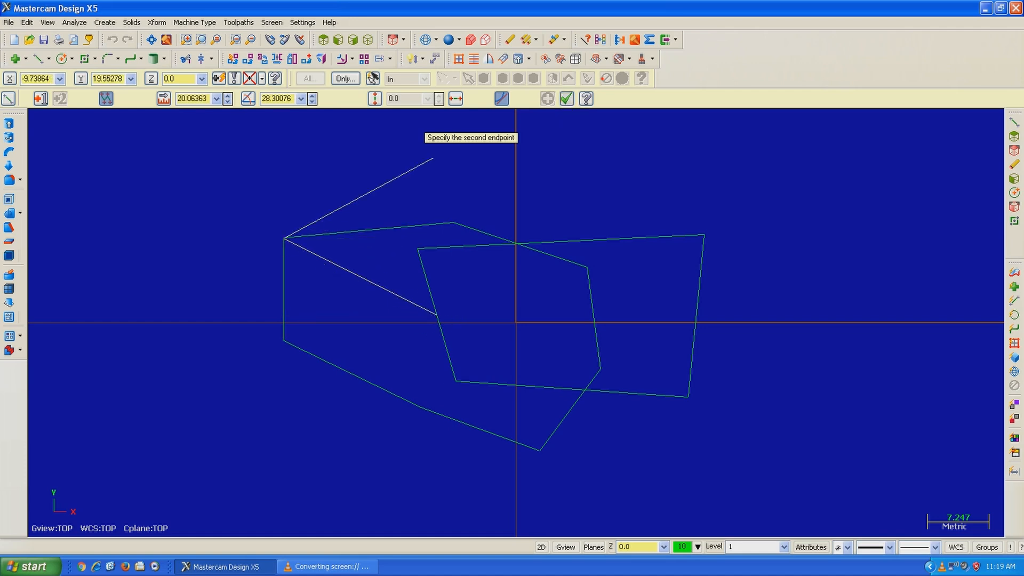
left_click(566, 99)
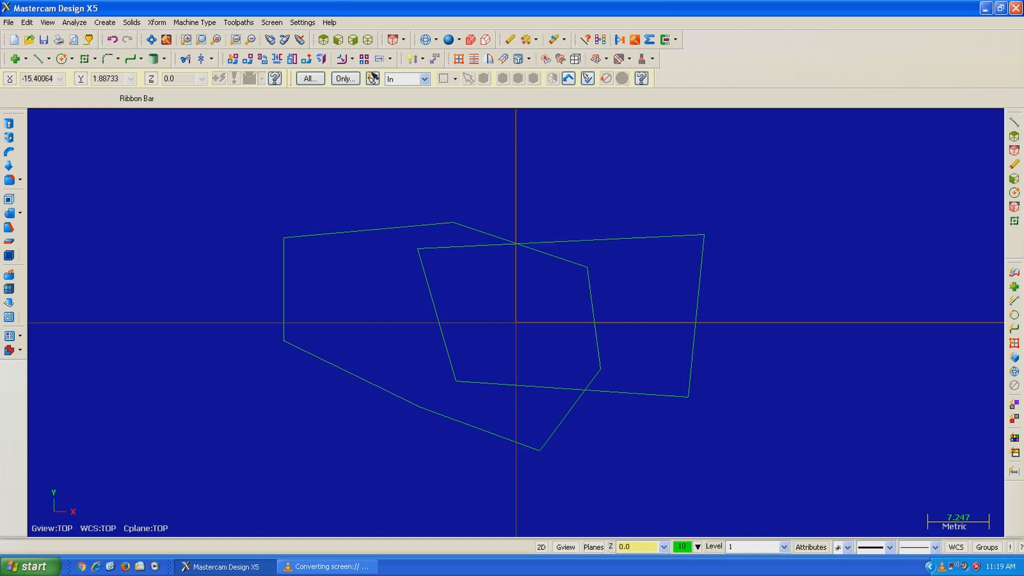
Delete both the quadrilateral and the seven-sided outline.
left_click_drag(666, 185, 269, 421)
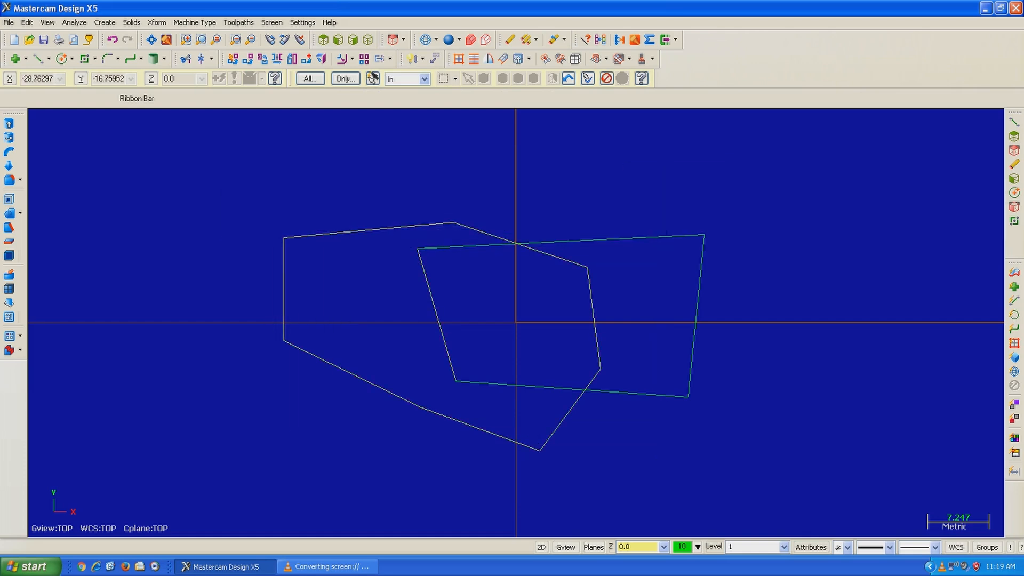
left_click_drag(210, 156, 733, 468)
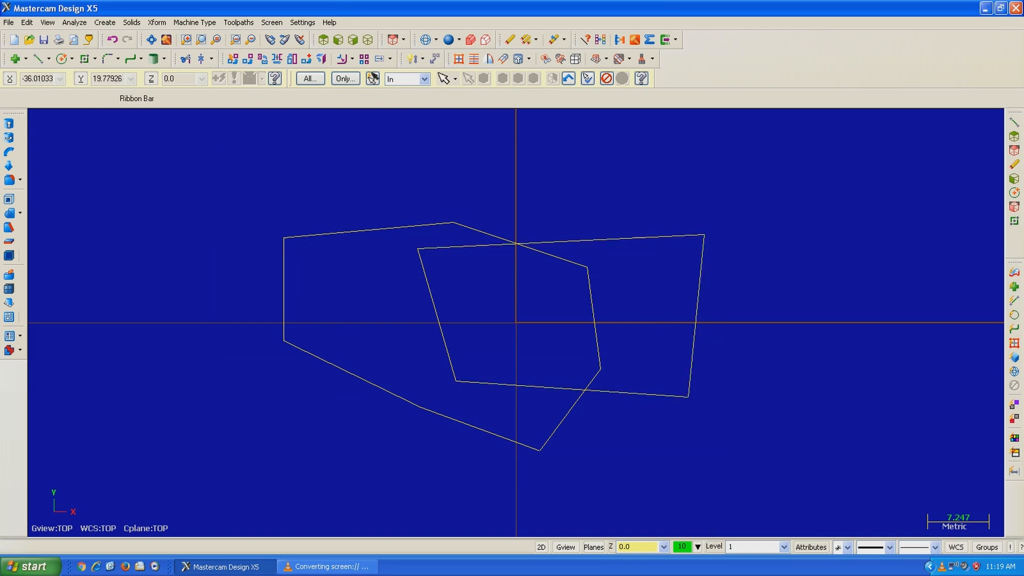
key("Delete")
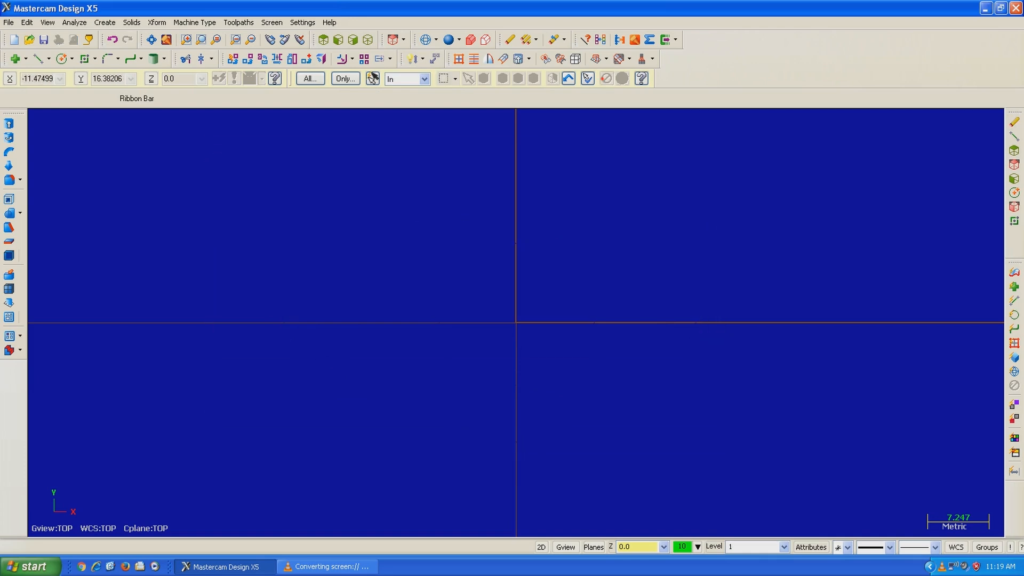
Draw two centre-point circles, one at the origin with radius about 13.6 mm and one overlapping its lower-right side with radius about 13.9 mm.
left_click(62, 58)
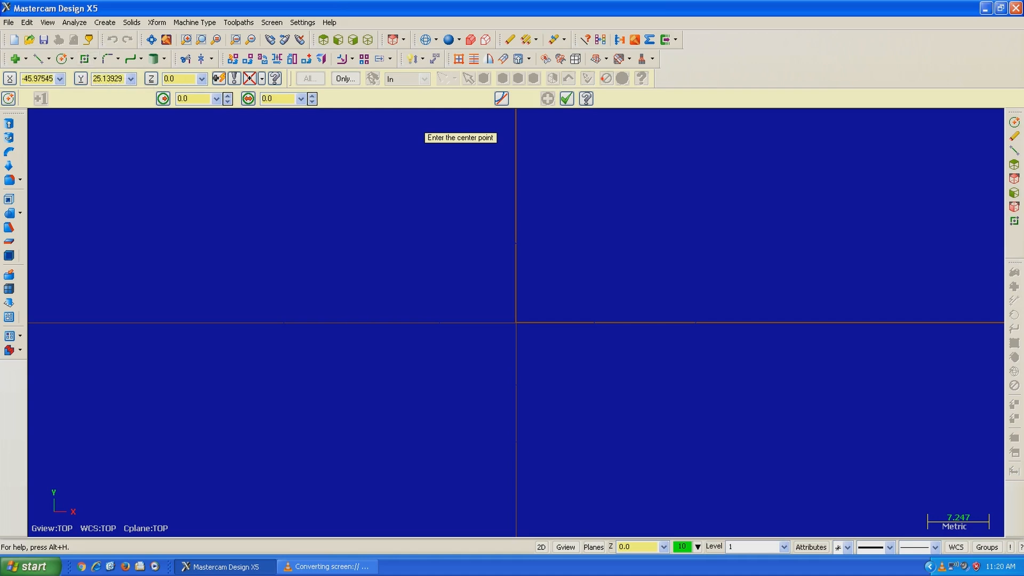
left_click_drag(24, 95, 188, 92)
left_click(516, 323)
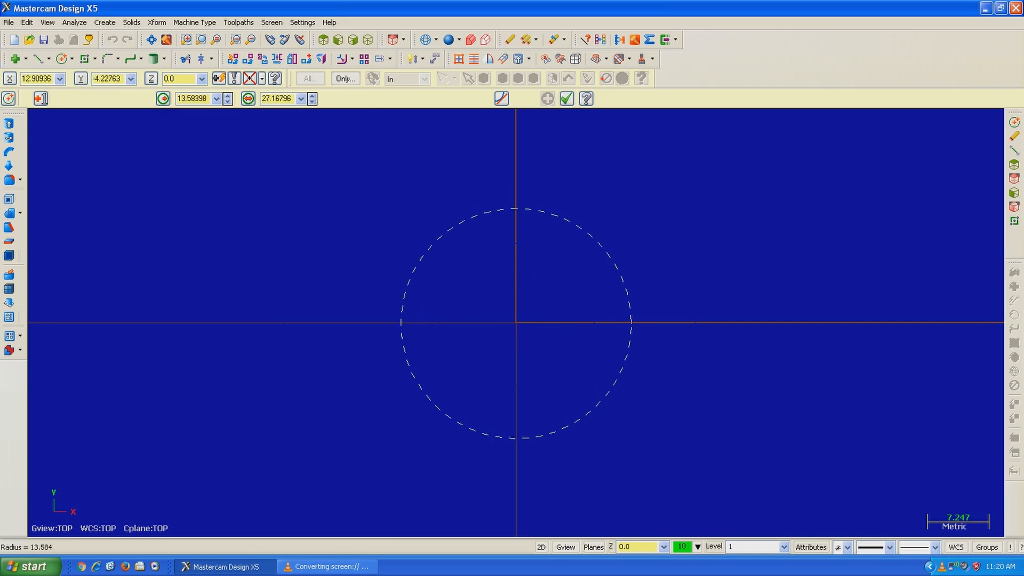
left_click(625, 359)
key("Escape")
left_click(719, 371)
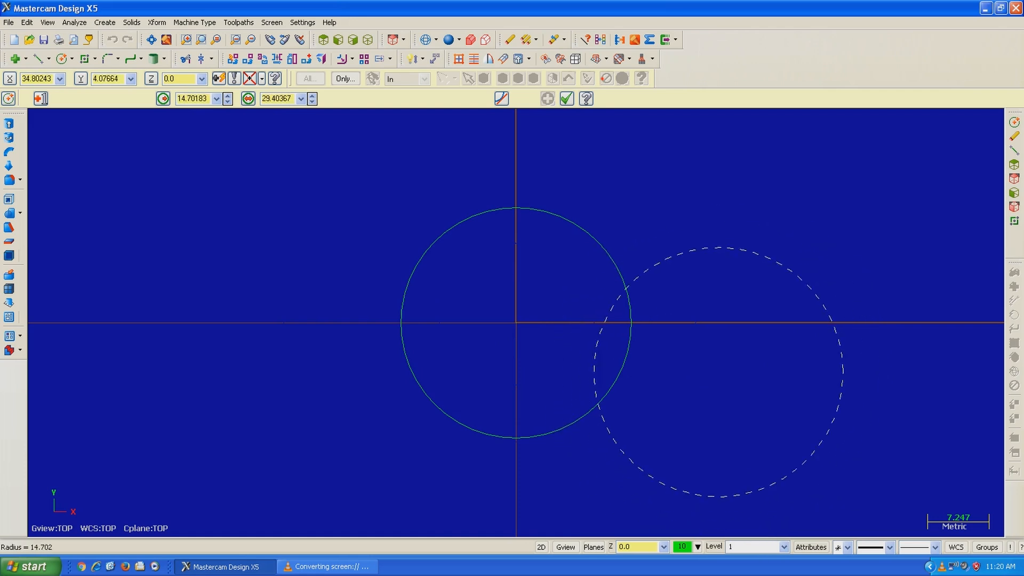
left_click(810, 299)
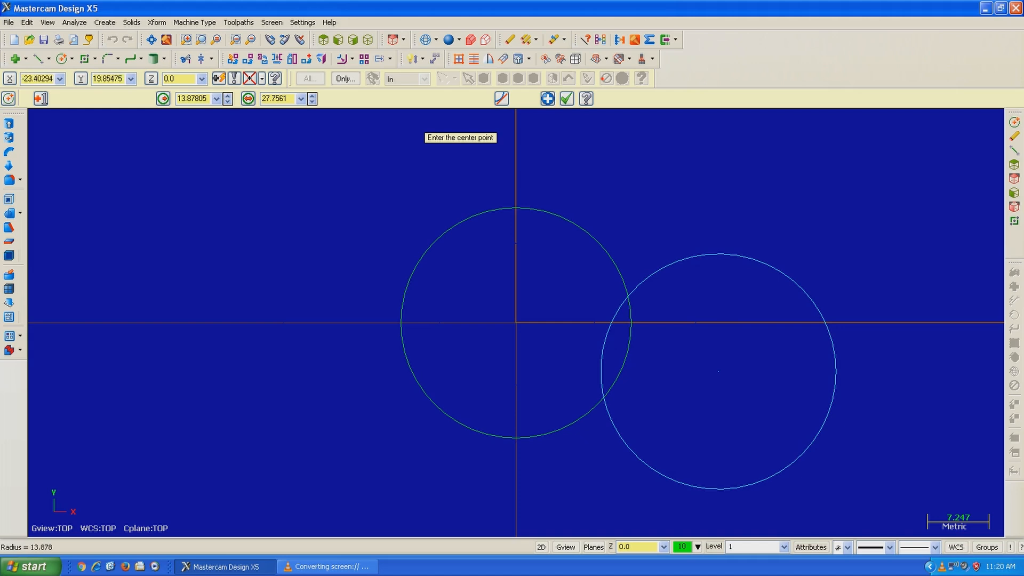
key("Escape")
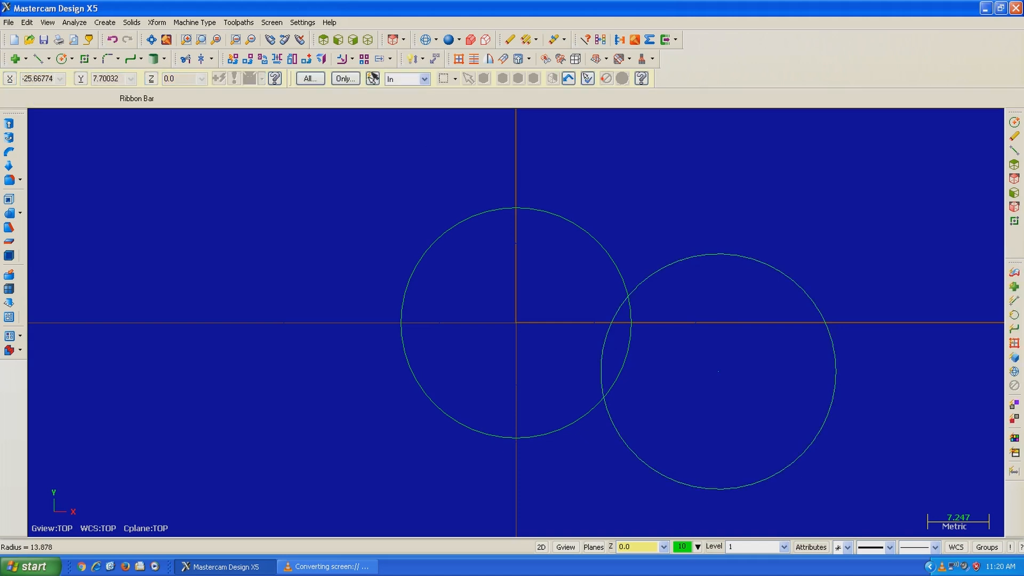
Delete both overlapping circles.
left_click_drag(328, 171, 867, 515)
key("Delete")
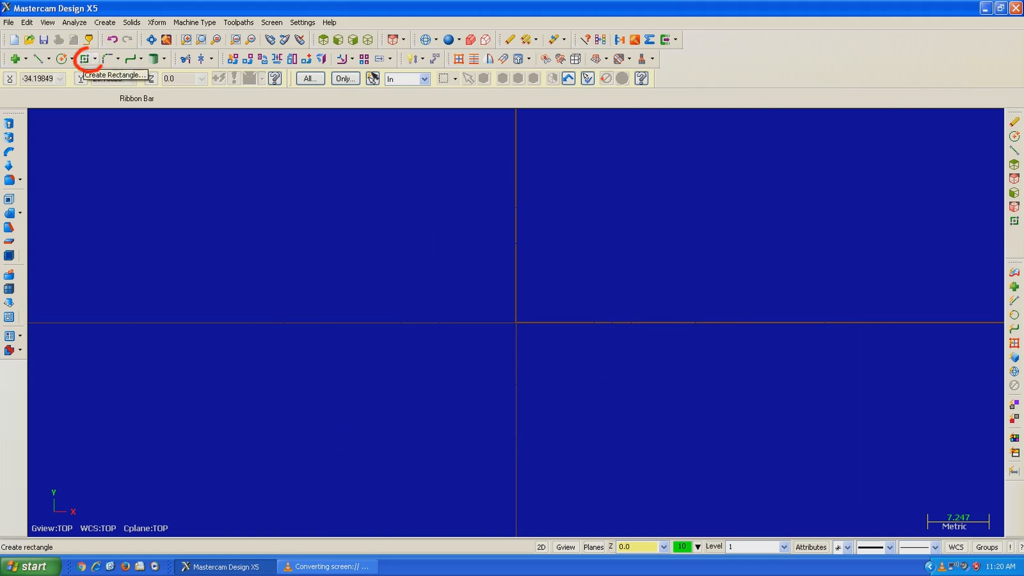
Draw a corner-to-corner rectangle about 47.4 by 27.6 mm enclosing the origin, and delete it.
left_click(86, 60)
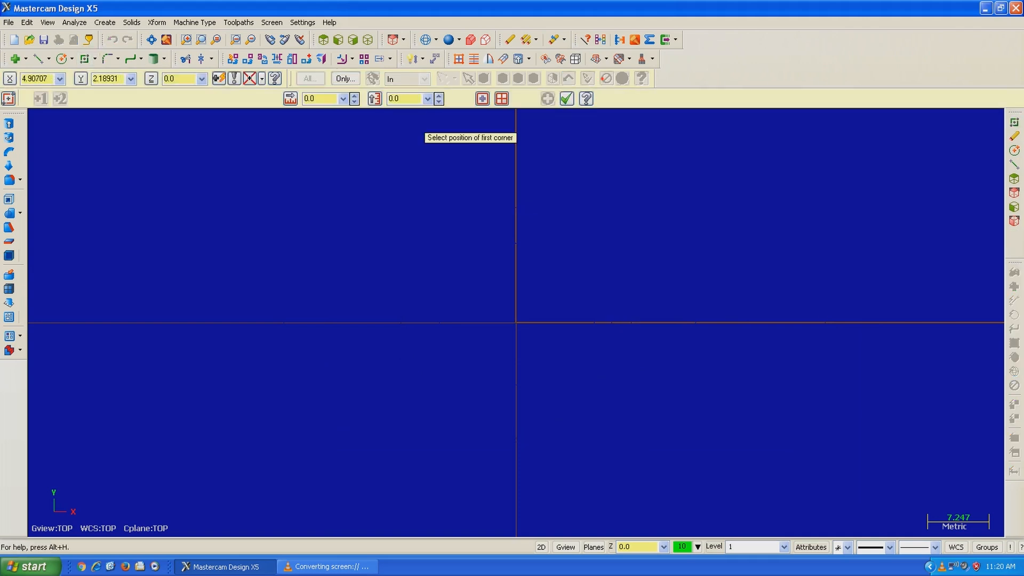
left_click(401, 422)
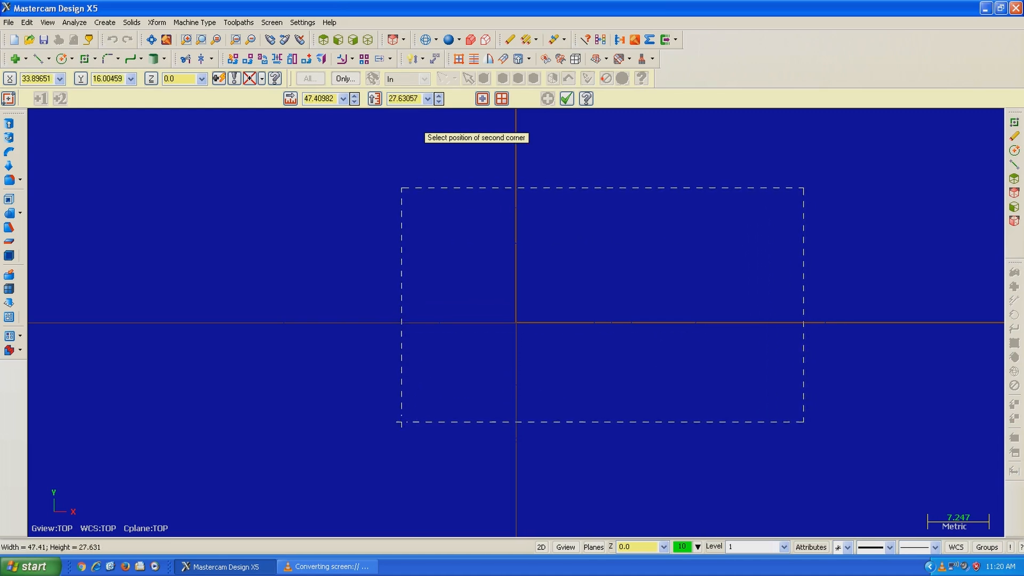
left_click(804, 188)
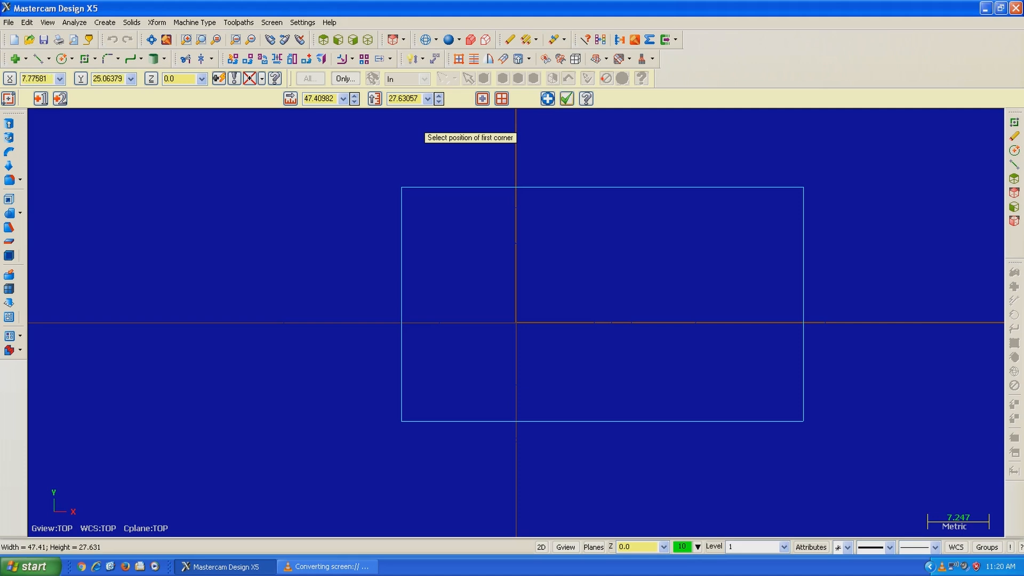
left_click(567, 99)
left_click_drag(326, 152, 881, 472)
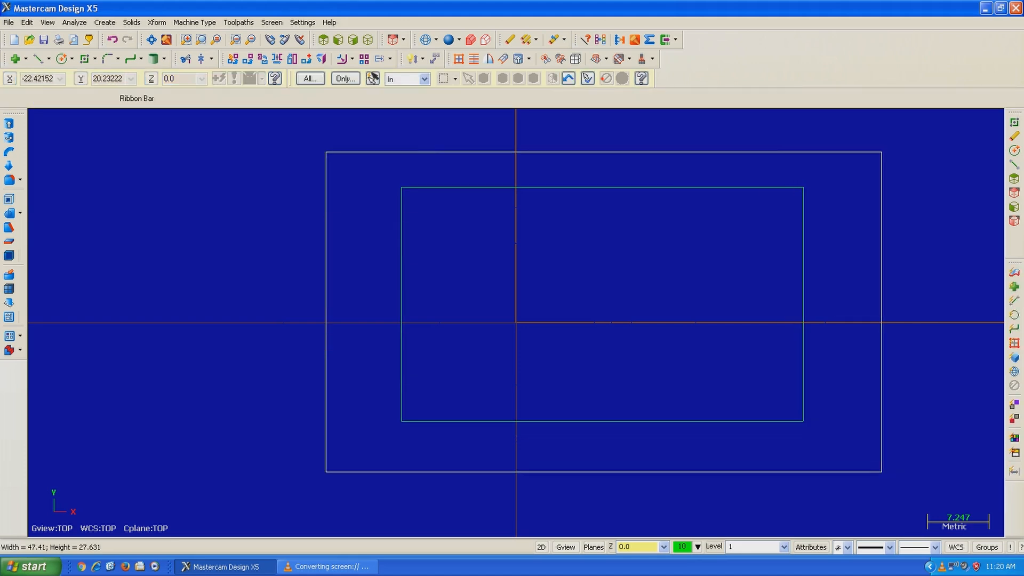
key("Delete")
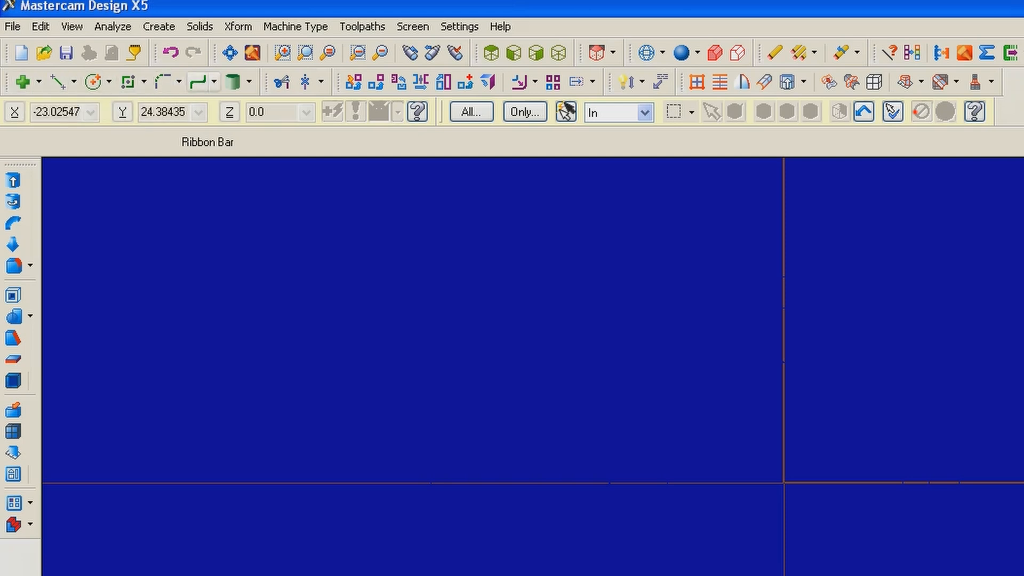
Examine the available commands for fillets and chamfers, splines, primitive shapes, and trimming or breaking entities.
left_click(179, 82)
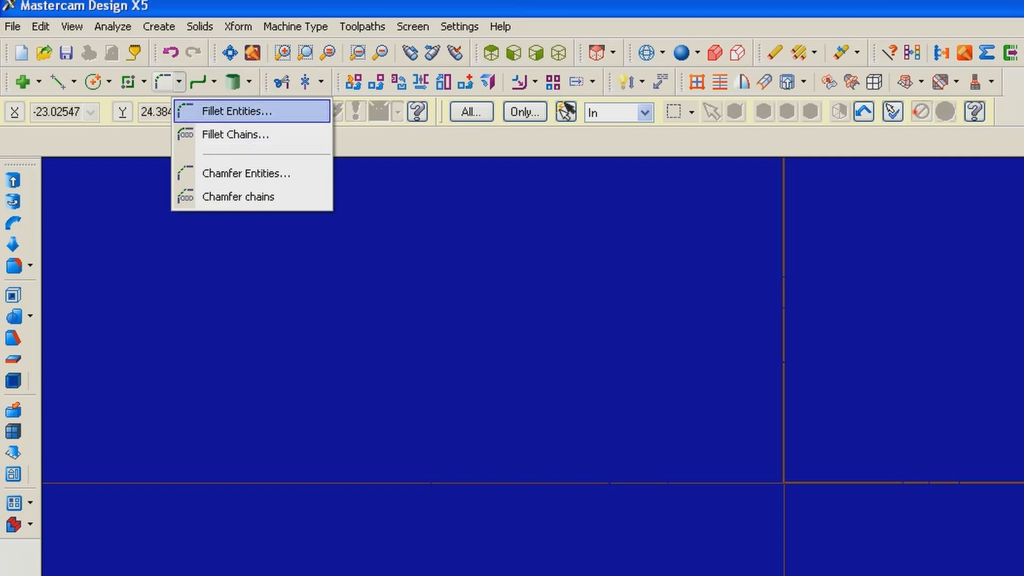
key("Escape")
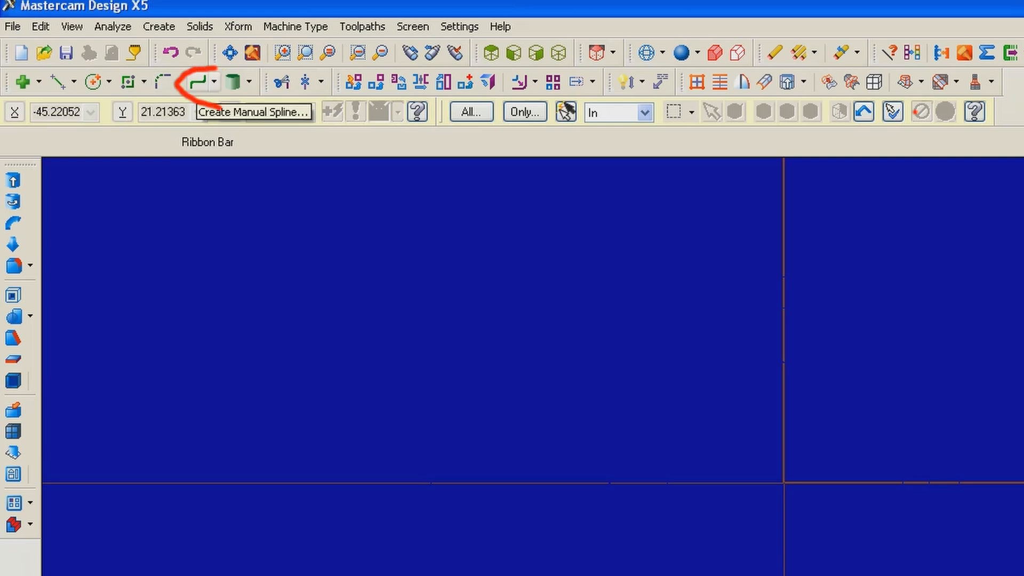
left_click(214, 81)
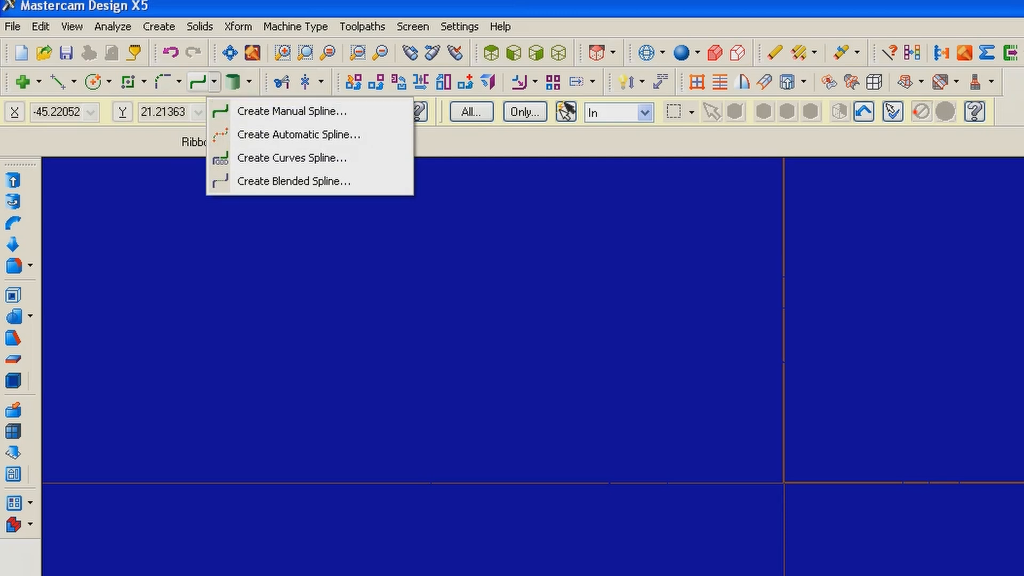
key("Escape")
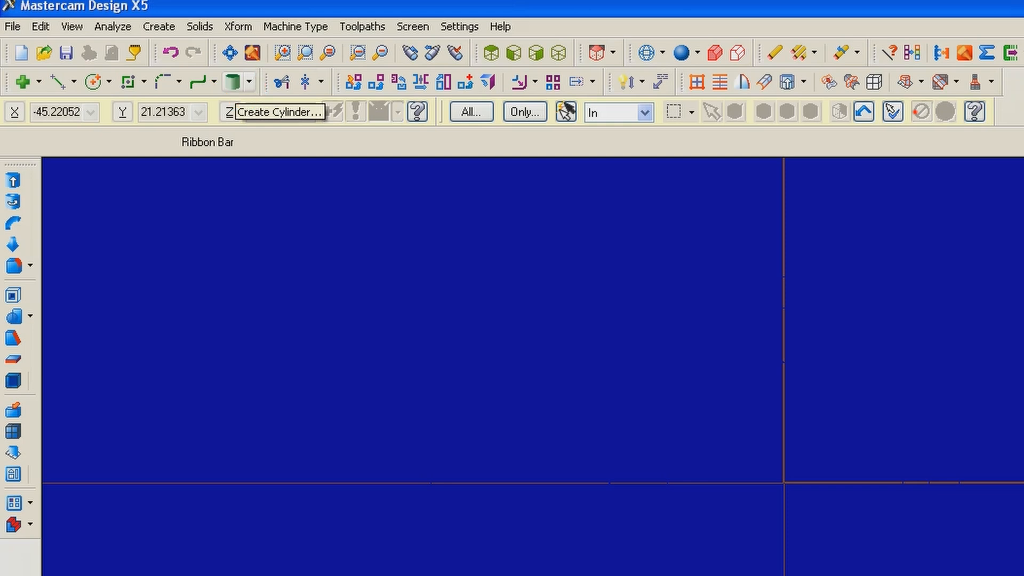
left_click(249, 82)
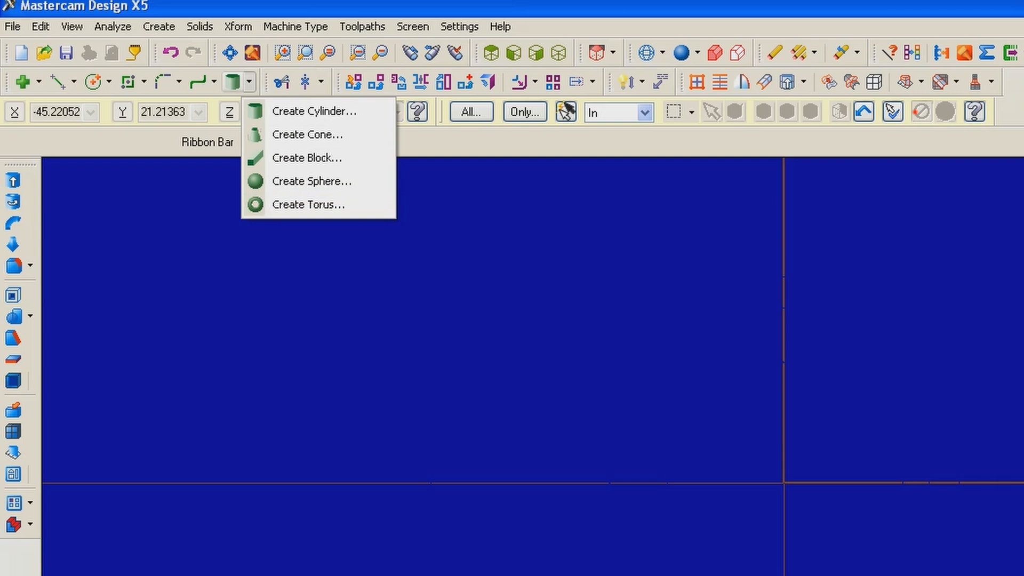
key("Escape")
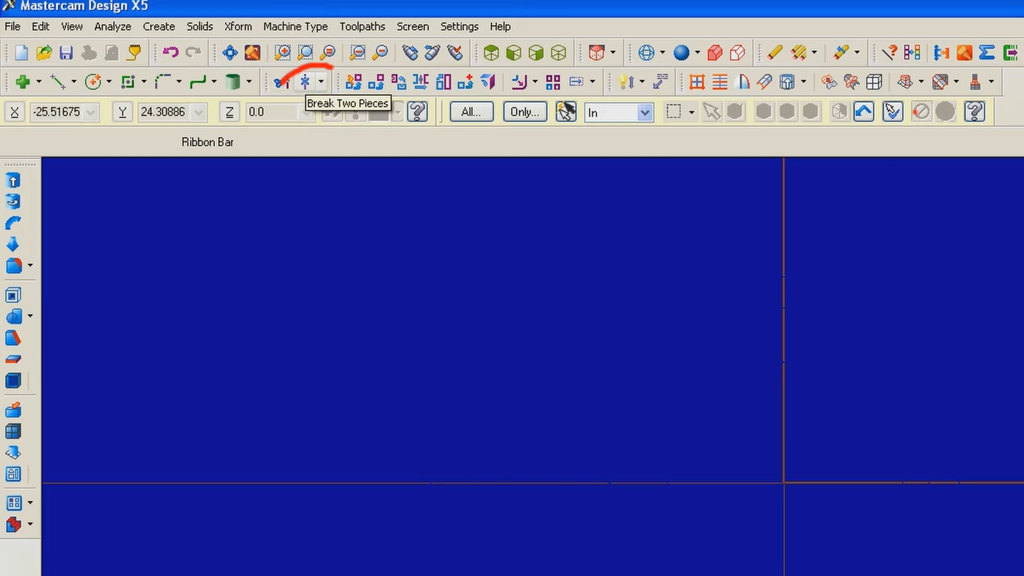
left_click(321, 81)
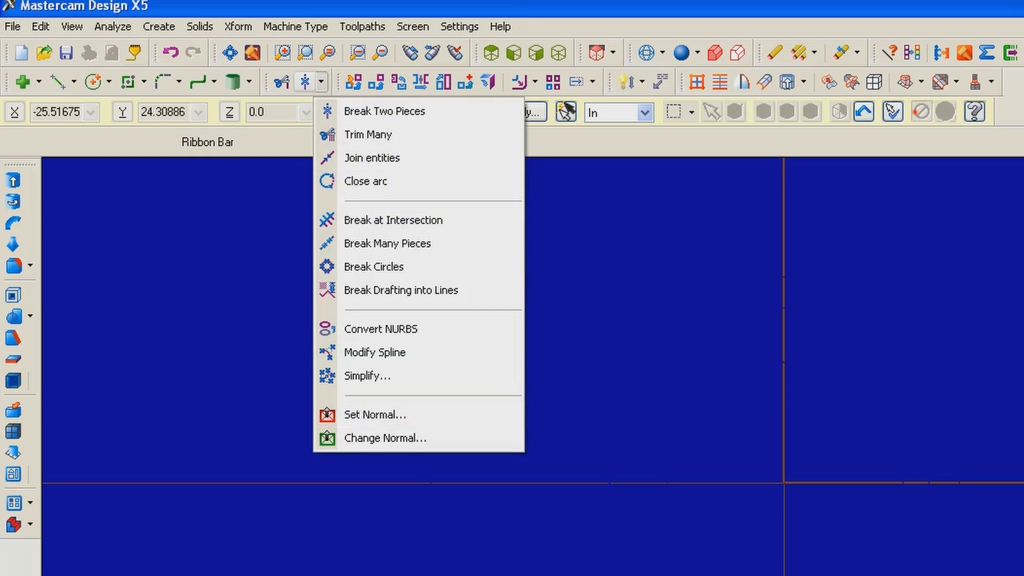
key("Escape")
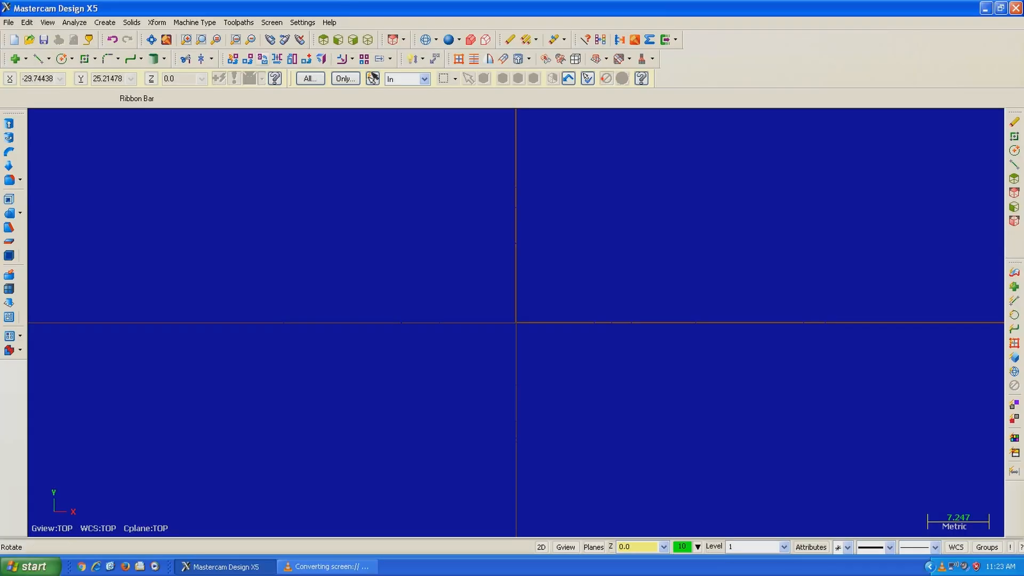
mouse_move(525, 224)
left_mouse_down()
mouse_move(559, 229)
mouse_move(621, 270)
mouse_move(717, 307)
mouse_move(713, 296)
left_mouse_up()
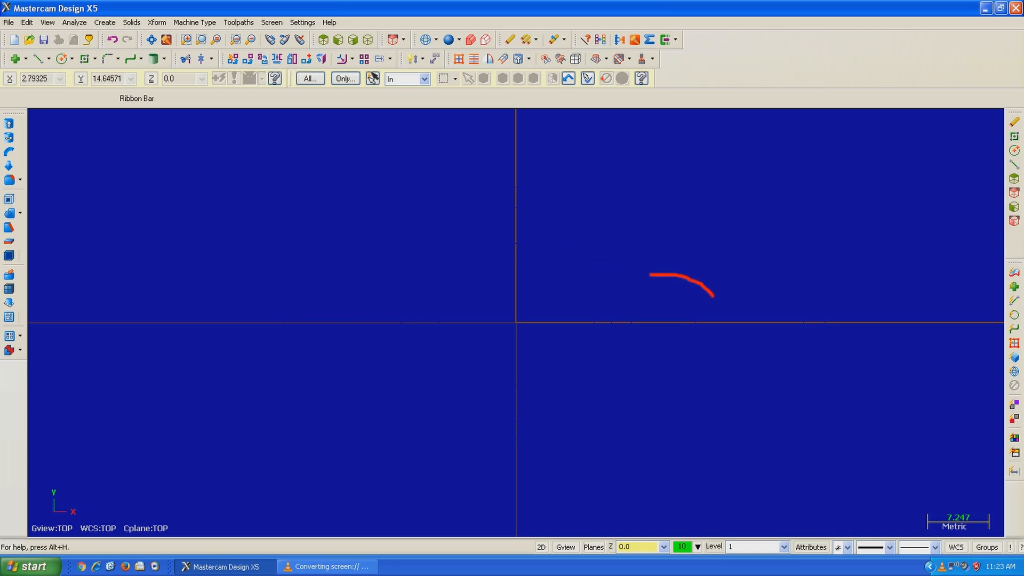
mouse_move(532, 394)
left_mouse_down()
mouse_move(683, 357)
mouse_move(692, 332)
left_mouse_up()
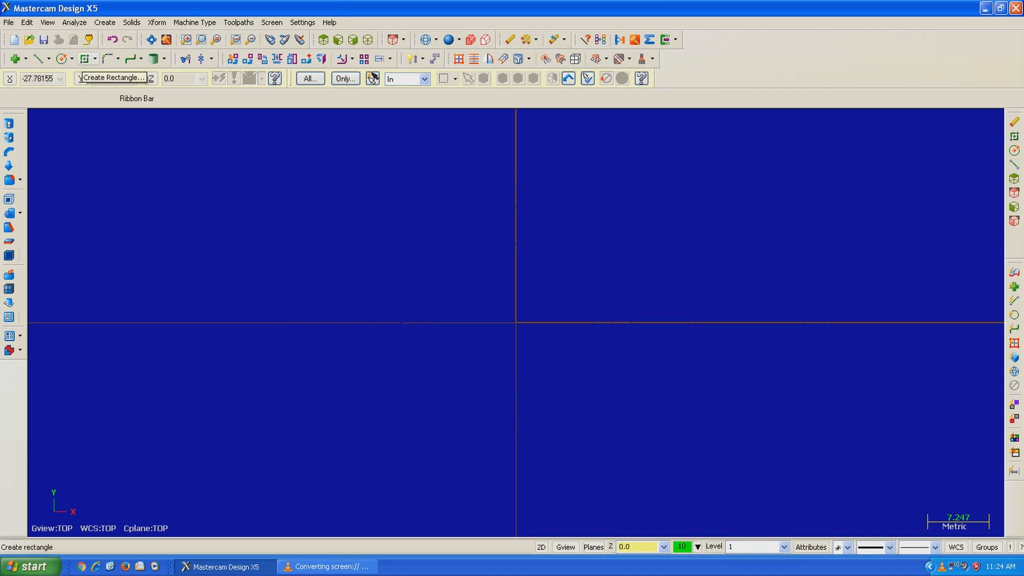
Draw a rectangle about 35.4 by 18.6 mm with its lower-left corner at the origin.
left_click(84, 59)
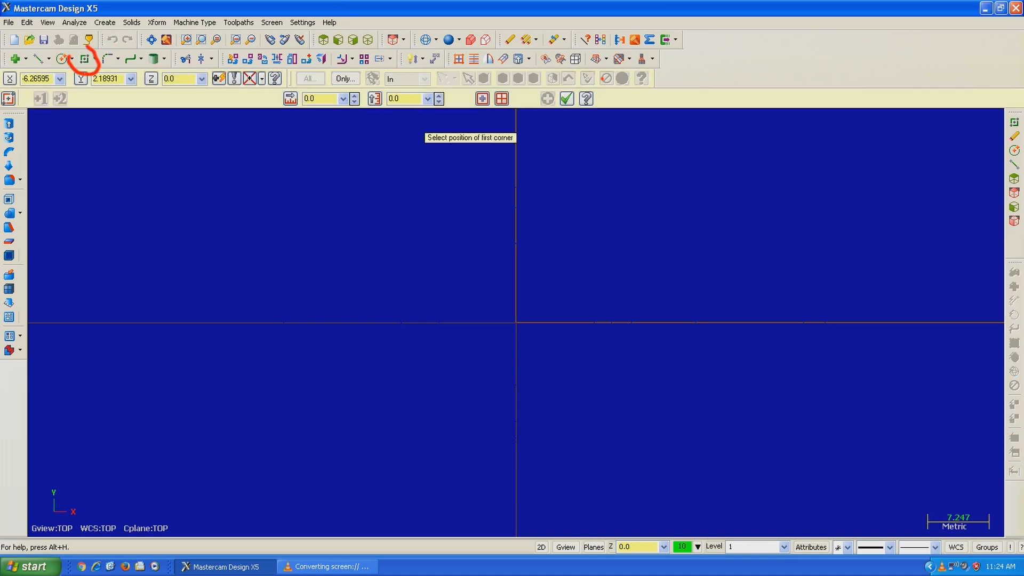
left_click(516, 323)
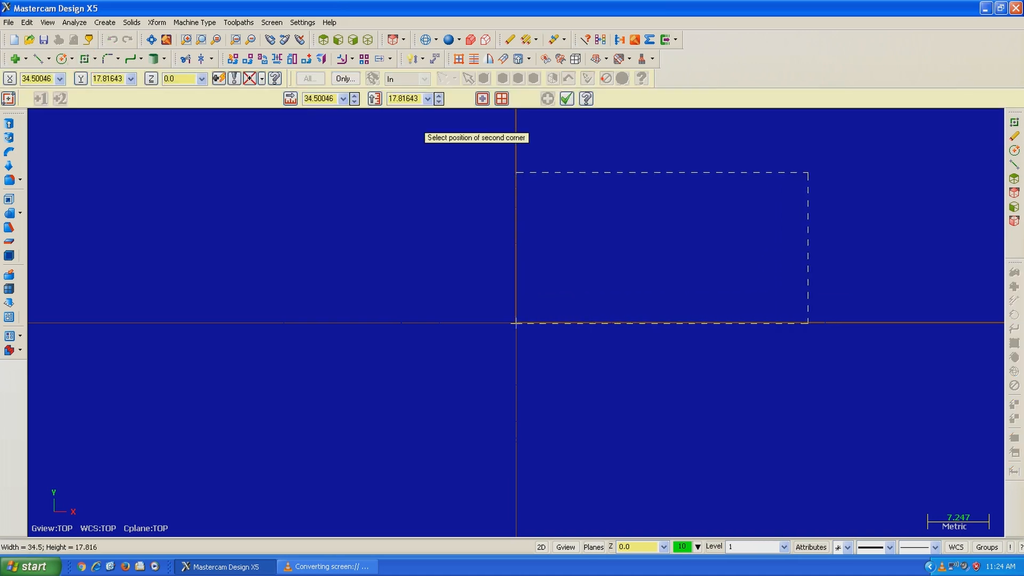
left_click(816, 165)
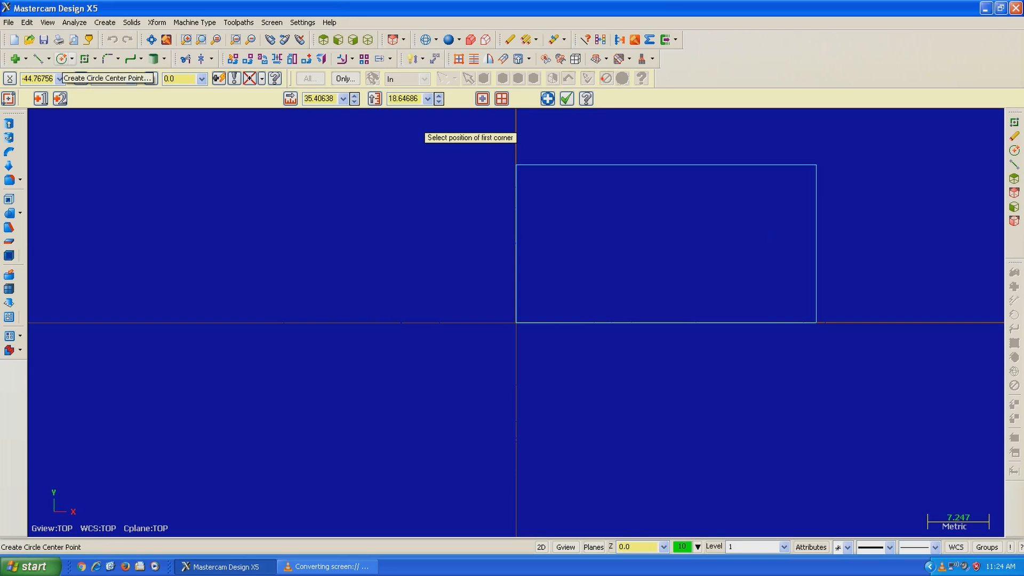
Draw a centre-point circle just inside the rectangle's upper-left corner and lock the circle diameter at 1.5 mm.
left_click(62, 59)
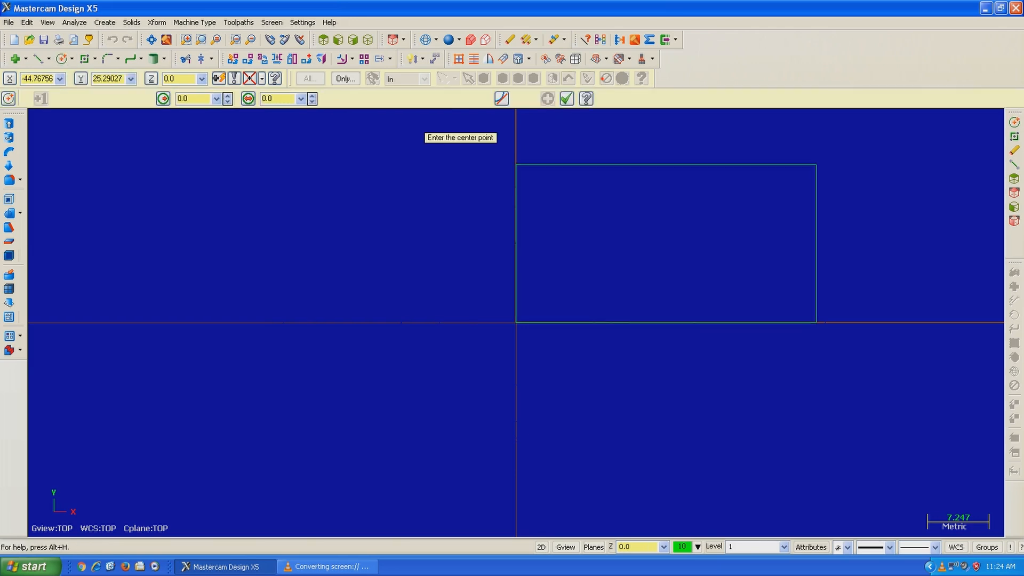
left_click(534, 179)
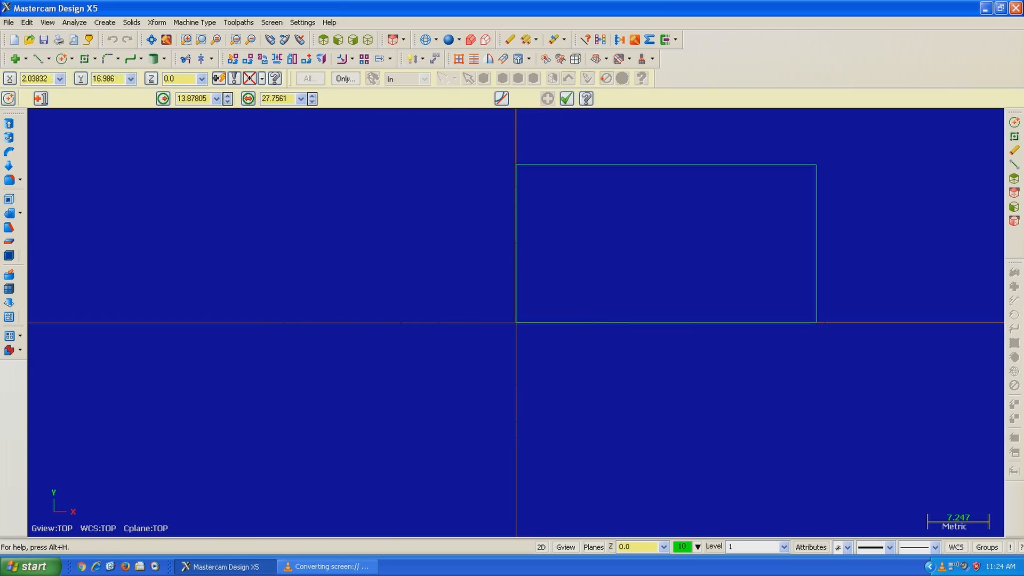
left_click(538, 180)
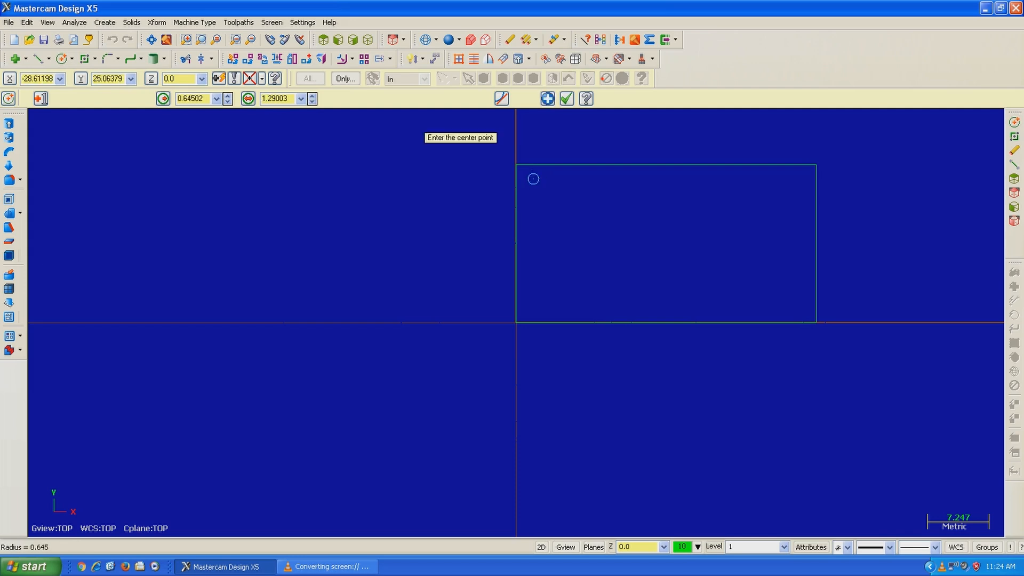
left_click(248, 99)
type("1.5")
key("Return")
left_click(248, 98)
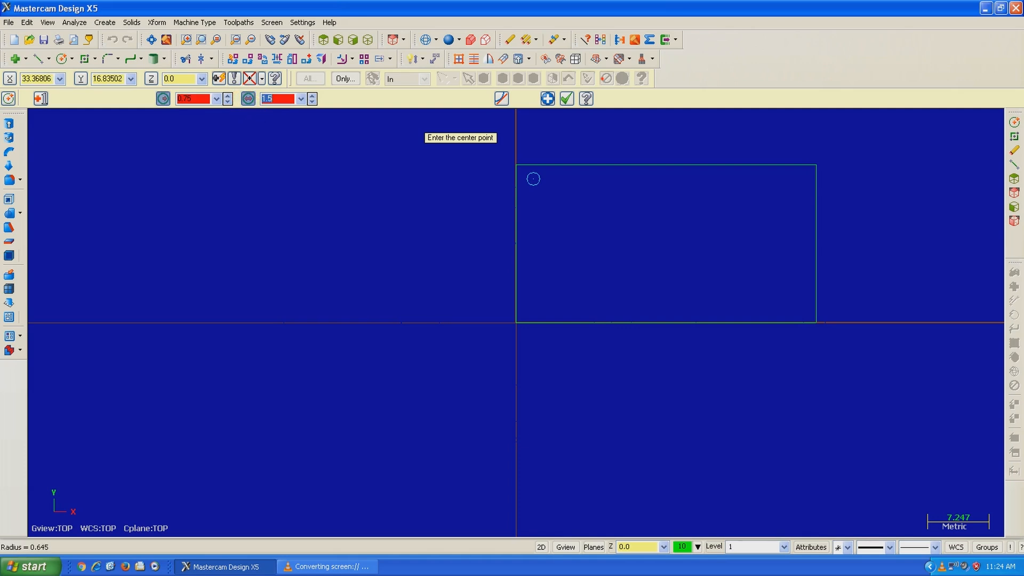
Place three more 1.5 mm diameter circles just inside the rectangle's upper-right, lower-right and lower-left corners.
left_click(797, 181)
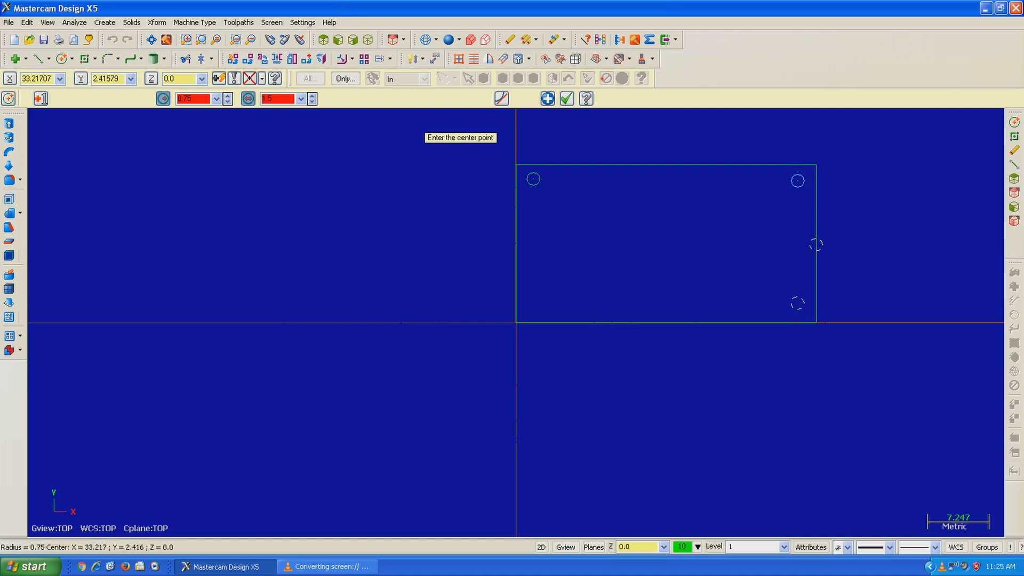
left_click(797, 302)
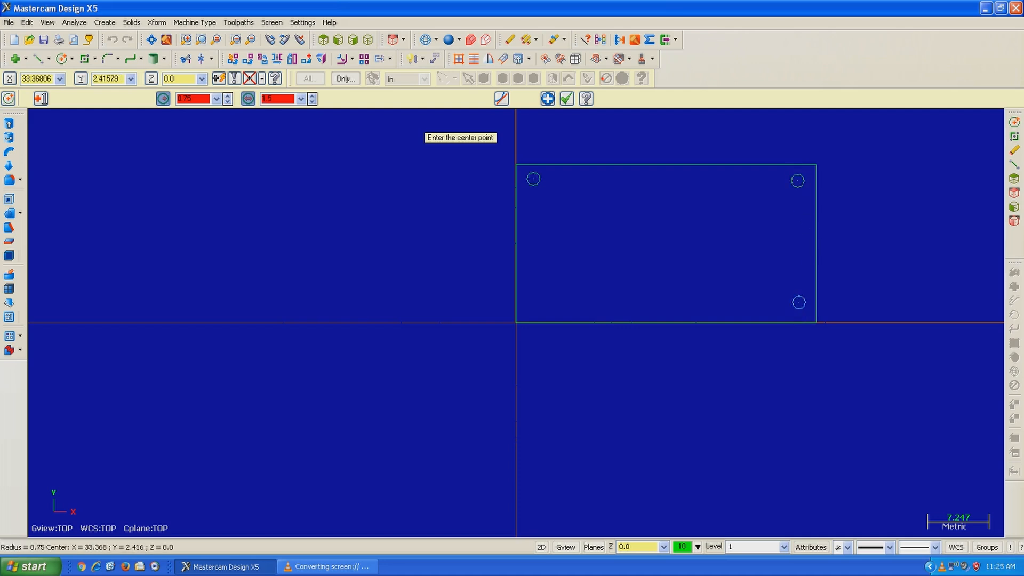
left_click(533, 304)
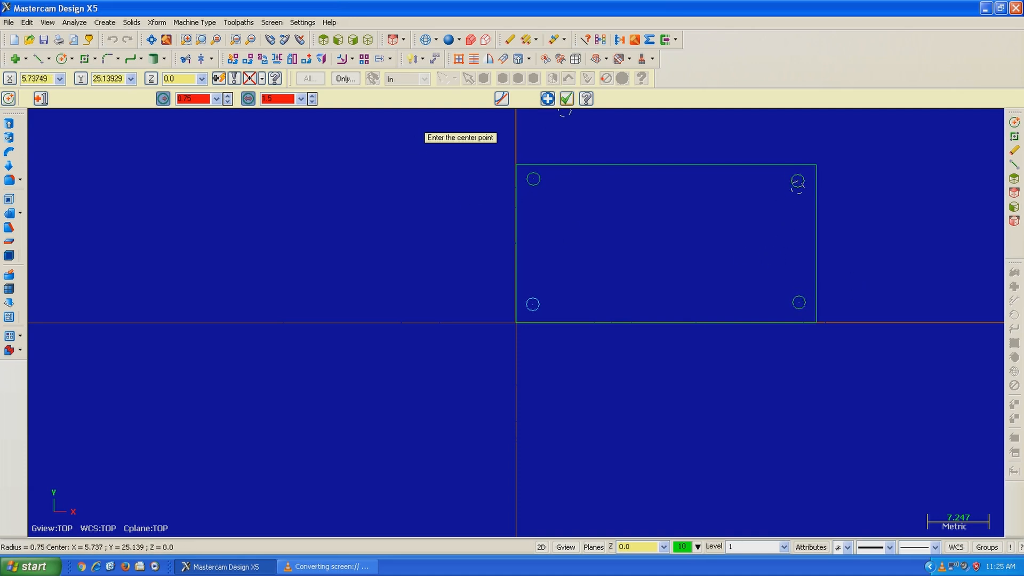
left_click(567, 99)
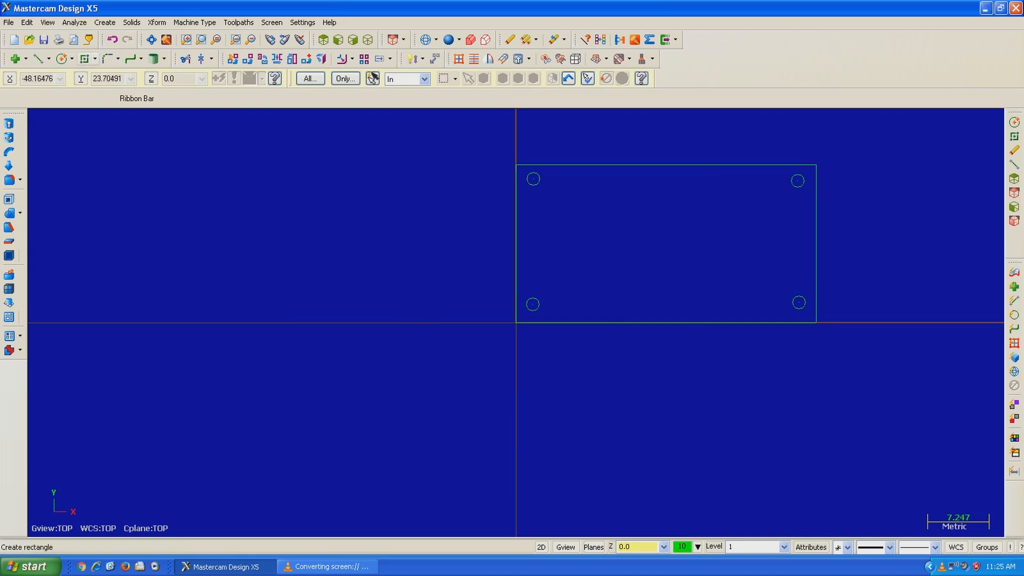
Draw an inner rectangle about 26.3 by 11.0 mm between the four corner circles.
left_click(84, 59)
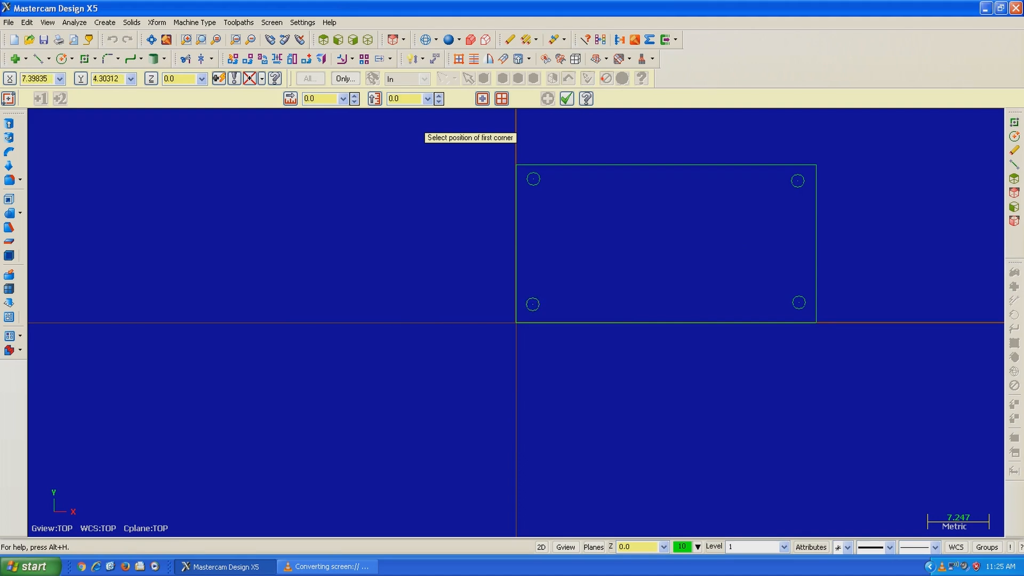
left_click(553, 290)
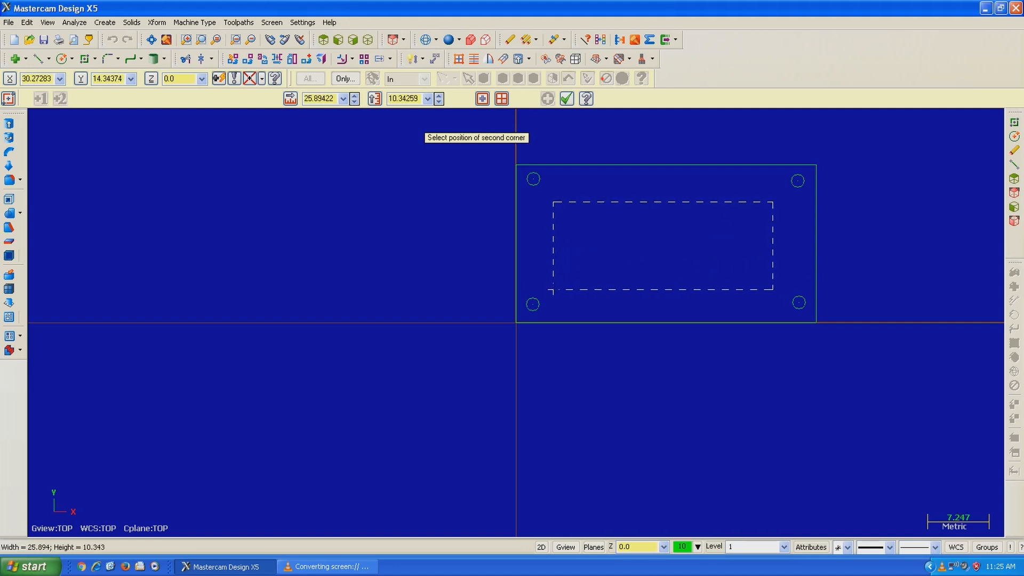
left_click(776, 196)
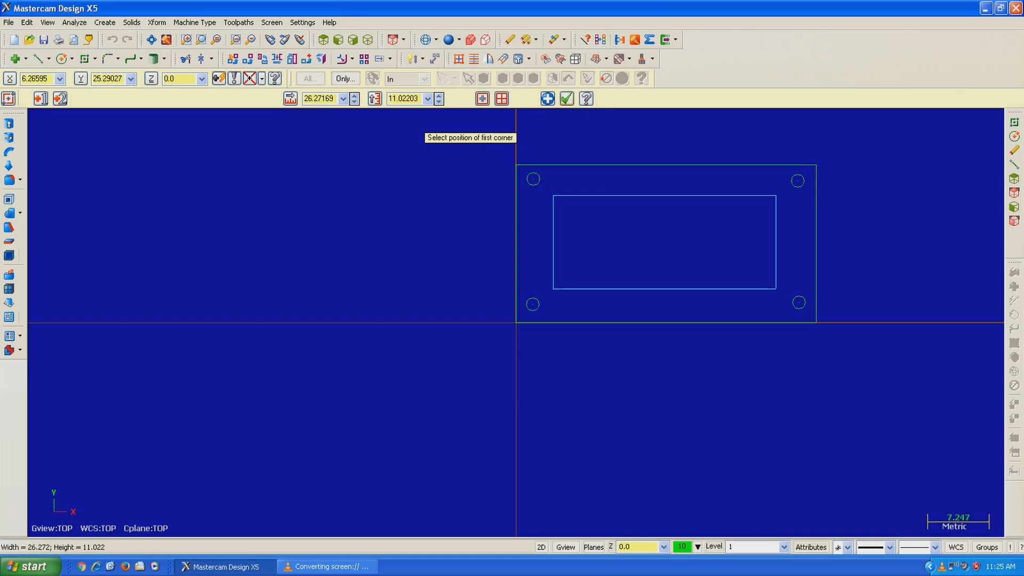
Extrude the outer rectangle 20 mm downward as a new solid body.
left_click(566, 98)
middle_click_drag(883, 289, 790, 169)
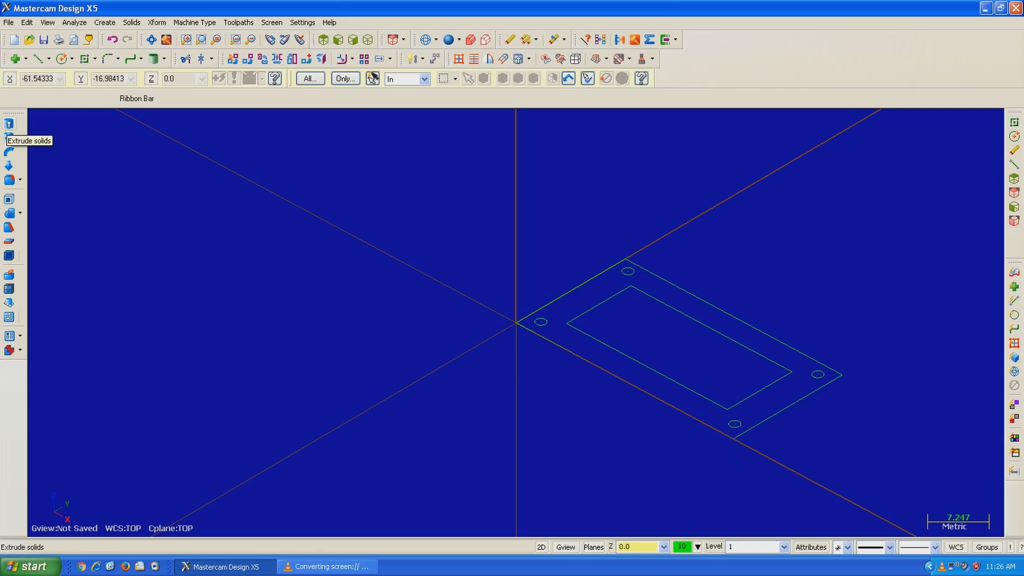
left_click(8, 124)
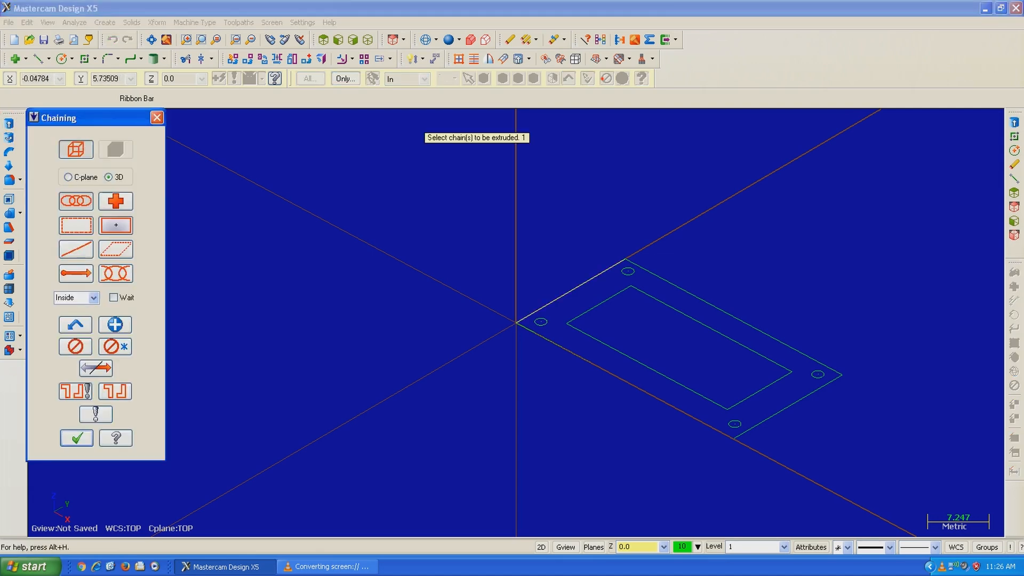
left_click(541, 309)
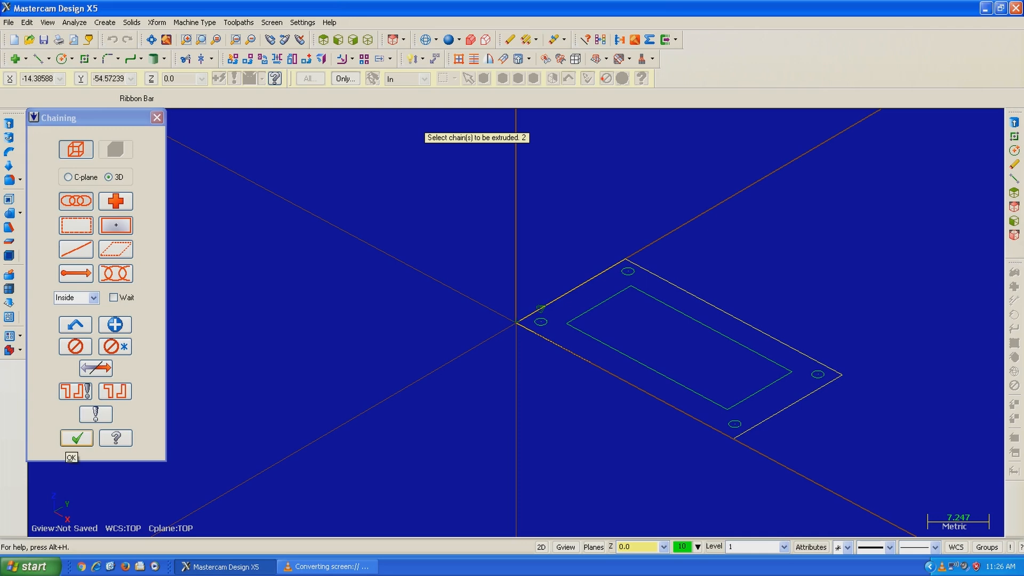
left_click(77, 438)
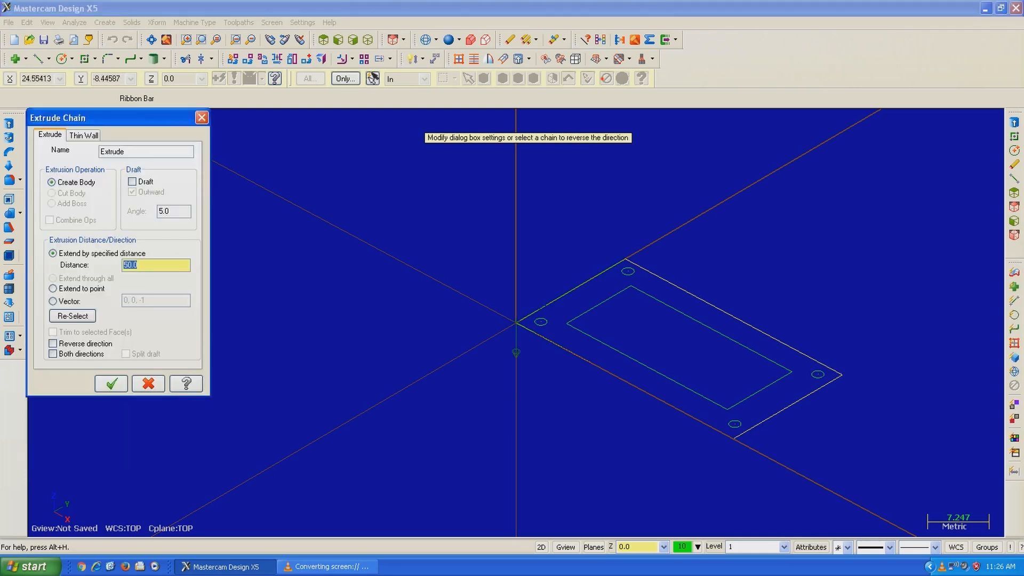
middle_click_drag(606, 403, 571, 389)
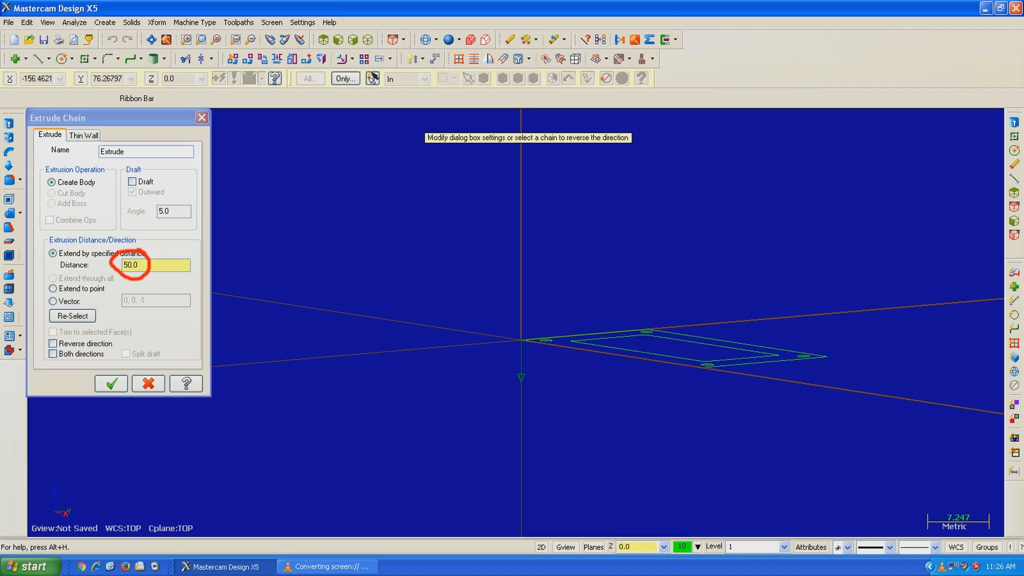
double_click(130, 265)
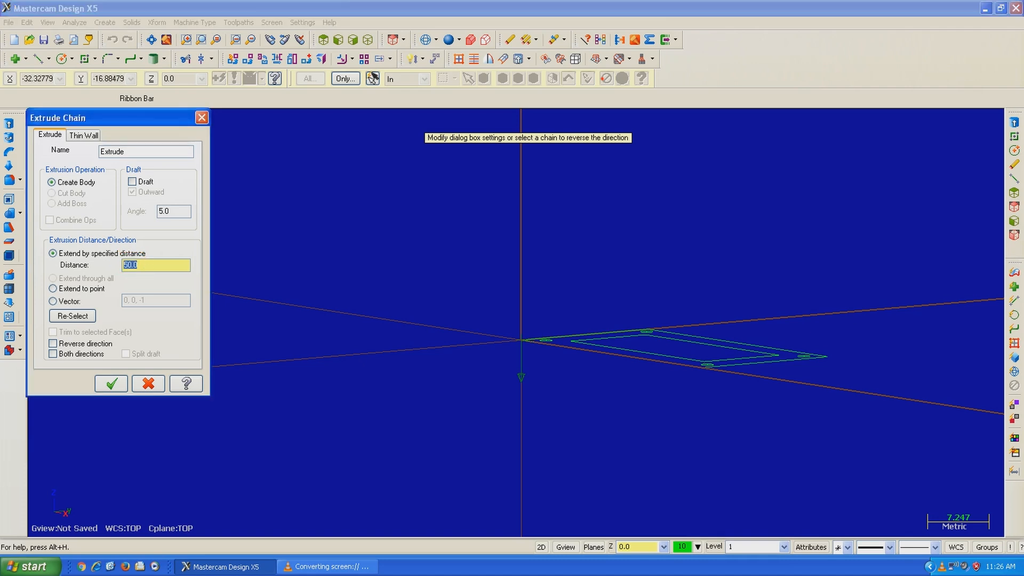
type("20")
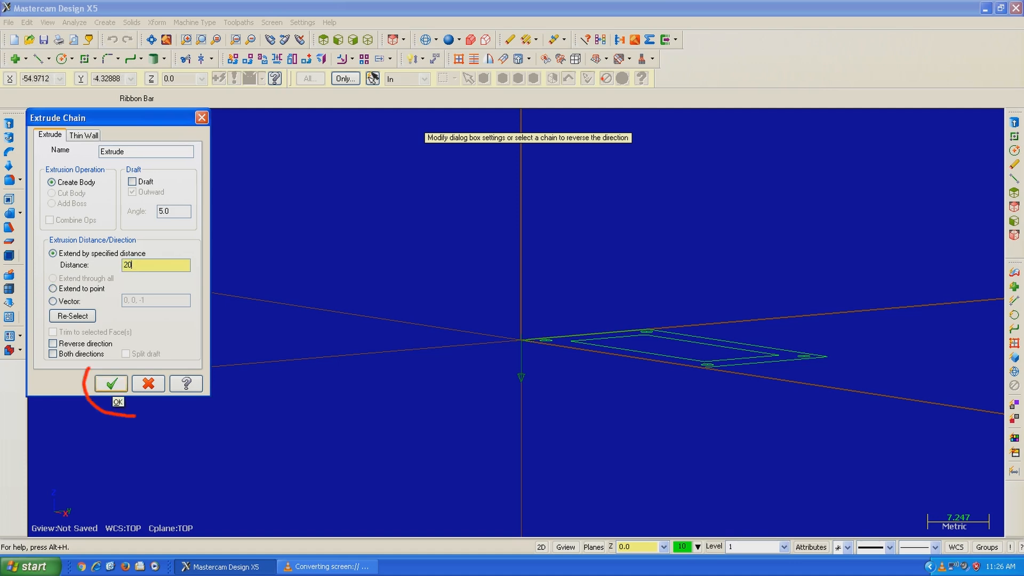
left_click(112, 383)
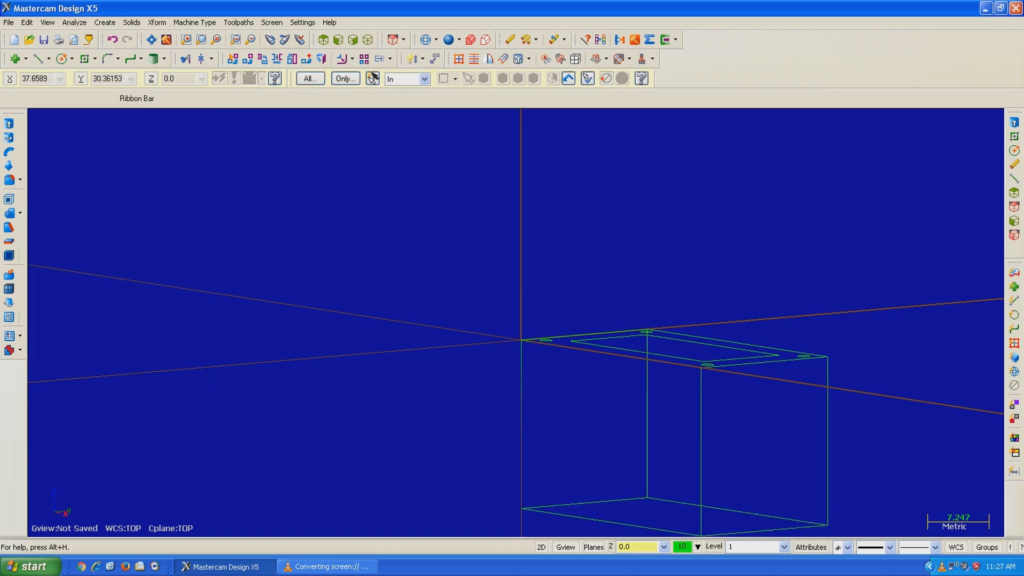
Inspect the extruded block in shaded display from several angles and return to wireframe display.
middle_click_drag(907, 362, 880, 356)
scroll(391, 211, "down", 2)
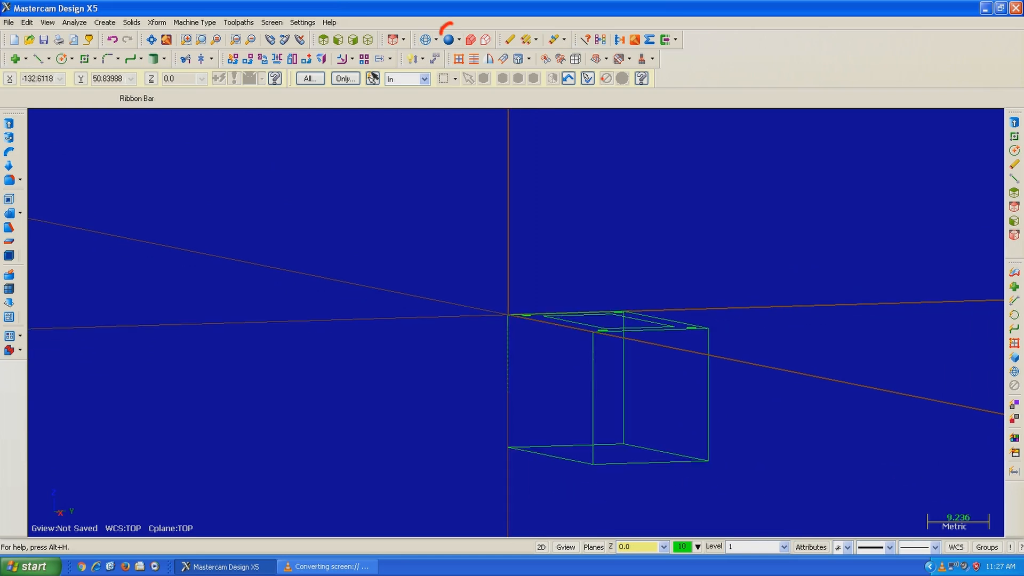
left_click(448, 40)
mouse_move(813, 333)
middle_mouse_down()
mouse_move(795, 489)
mouse_move(794, 408)
mouse_move(723, 438)
mouse_move(772, 392)
mouse_move(917, 326)
middle_mouse_up()
middle_click_drag(880, 229, 832, 357)
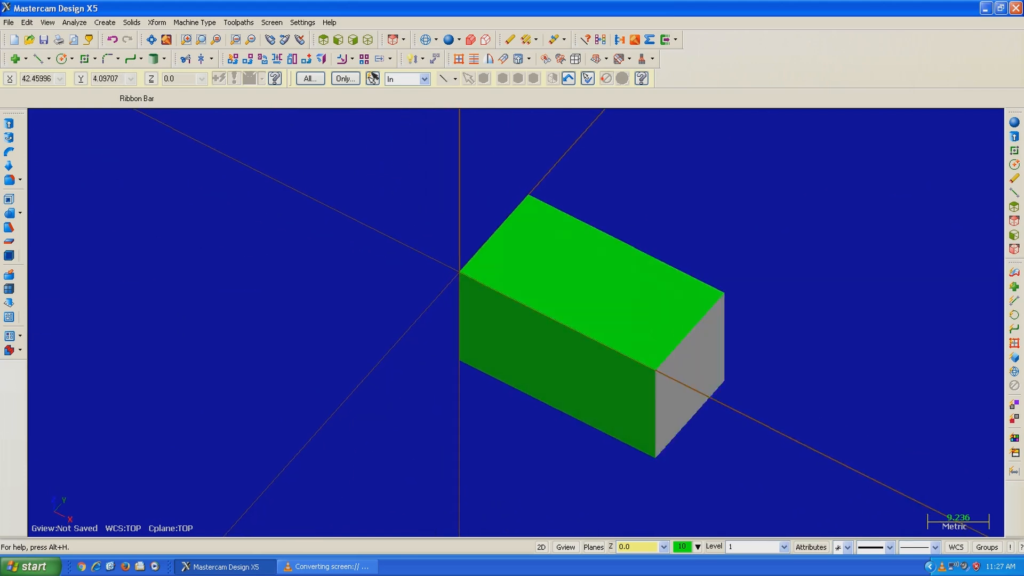
left_click(425, 40)
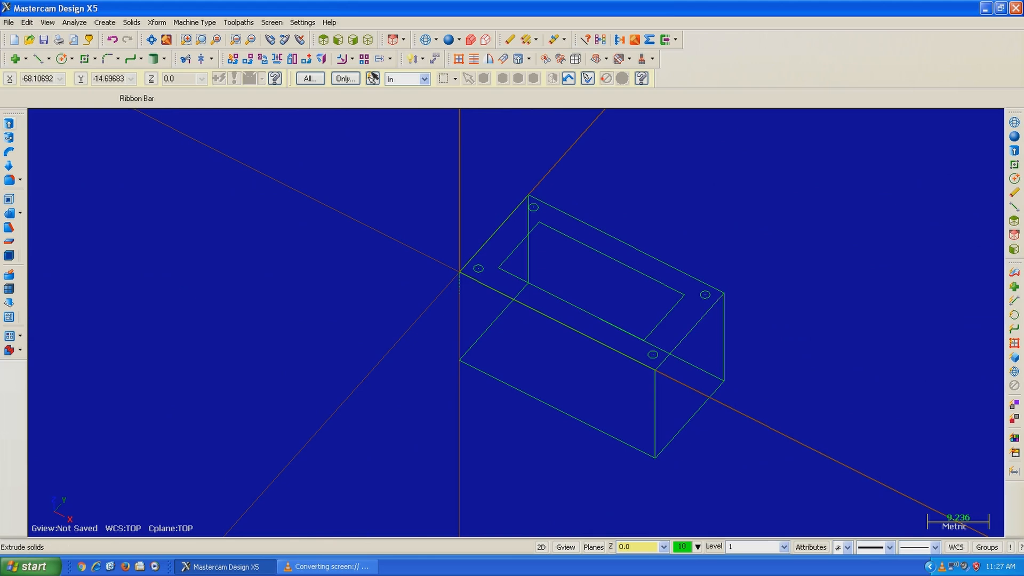
Cut a pocket 15 mm deep into the block by extruding the inner rectangle downward as a Cut Body operation.
left_click(8, 124)
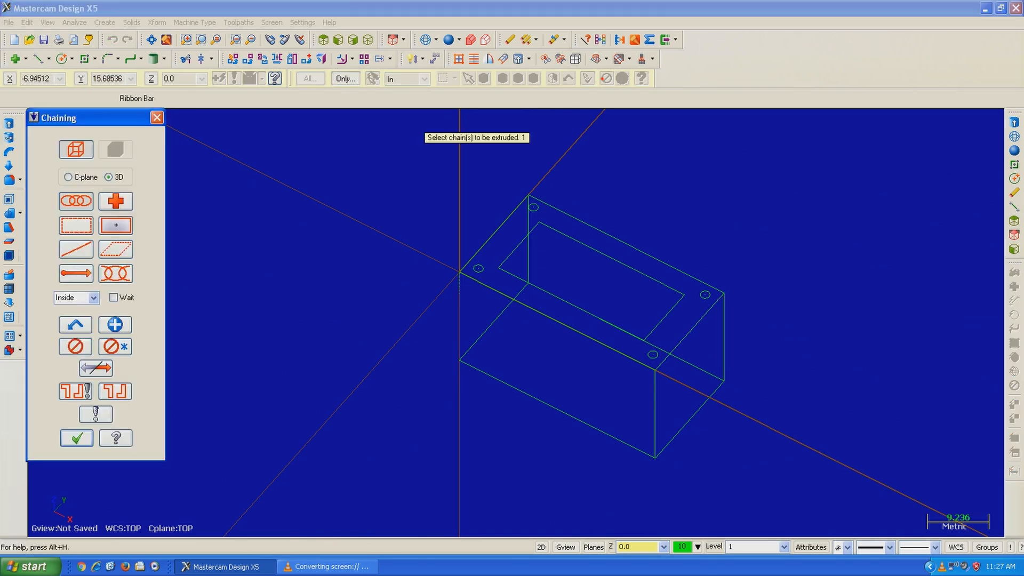
left_click(566, 235)
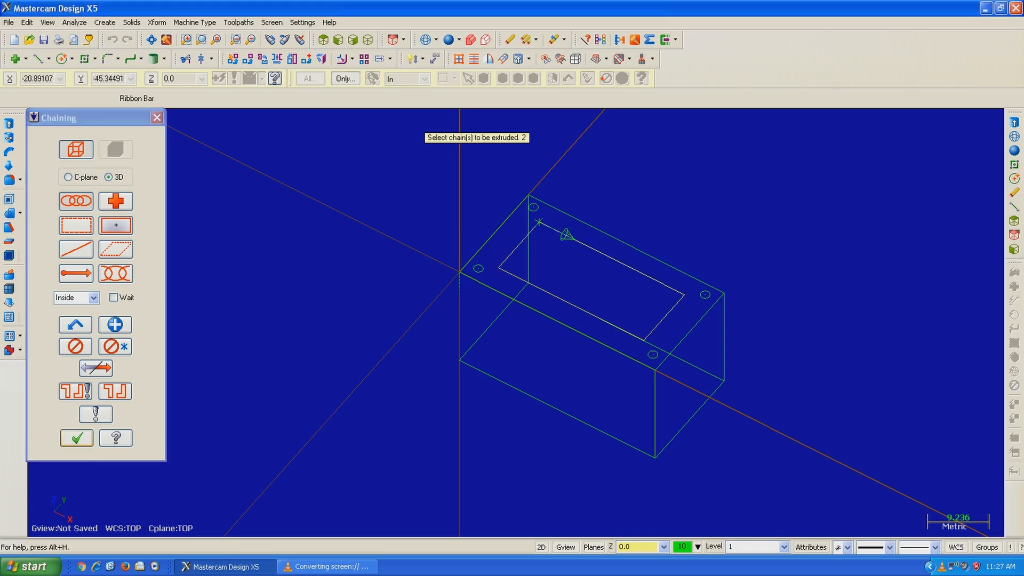
left_click(78, 439)
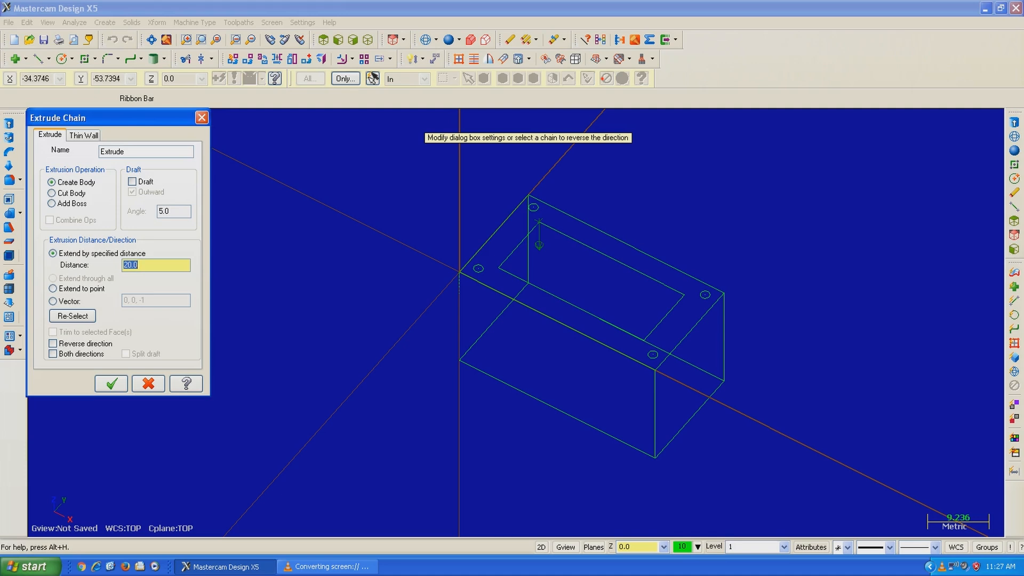
middle_click_drag(843, 328, 828, 281)
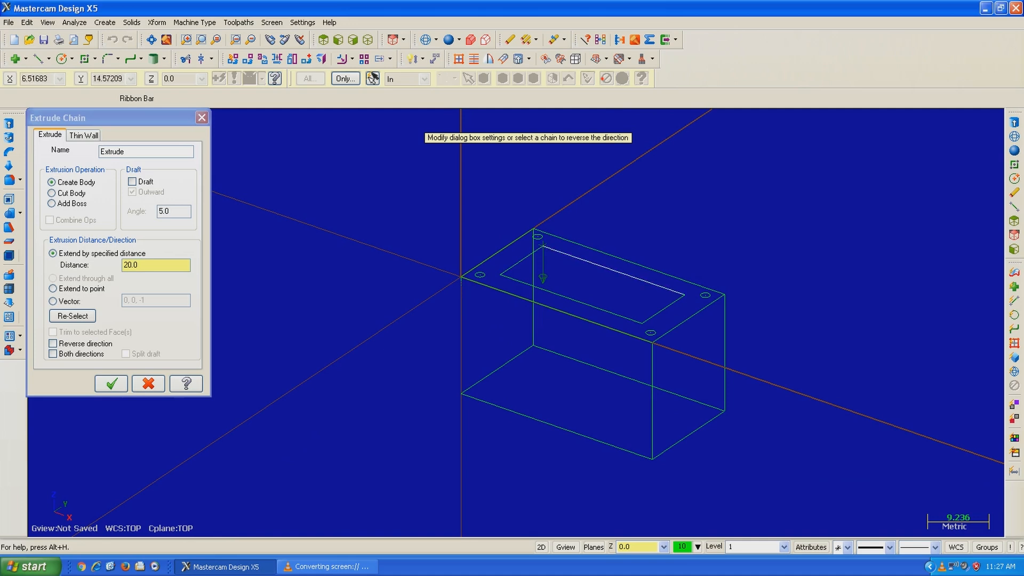
left_click(555, 251)
left_click(556, 252)
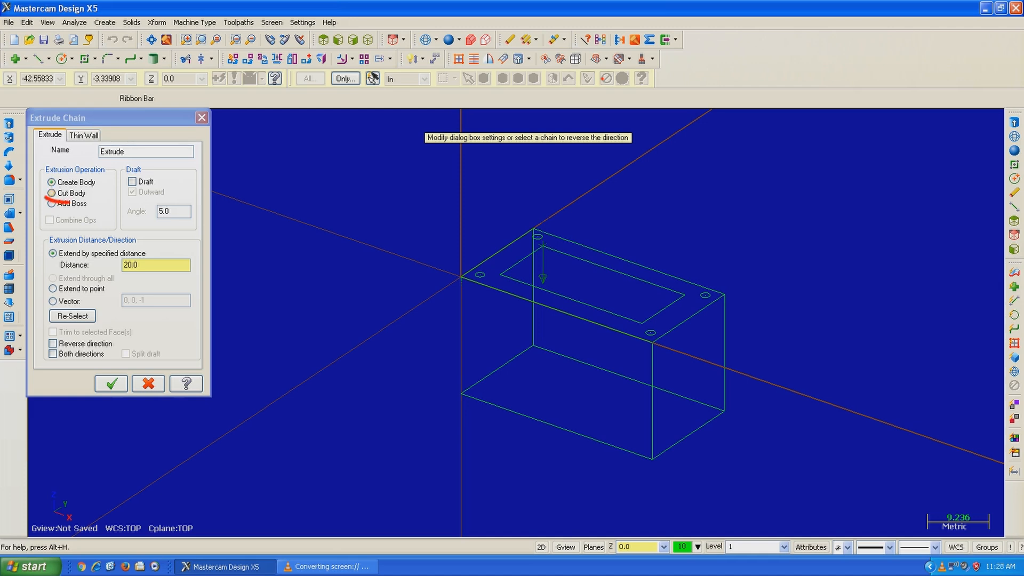
left_click(51, 193)
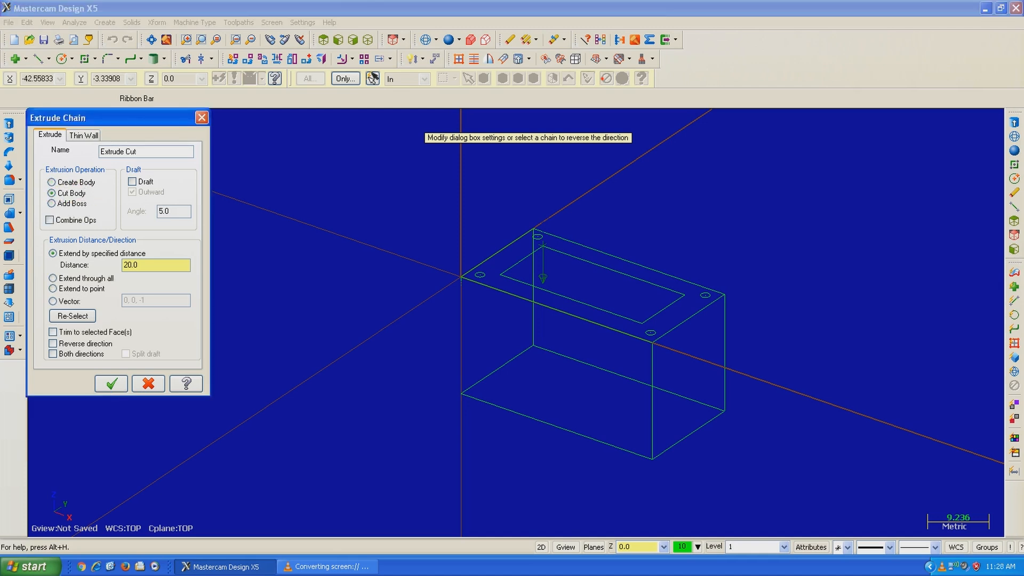
type("15")
left_click(112, 384)
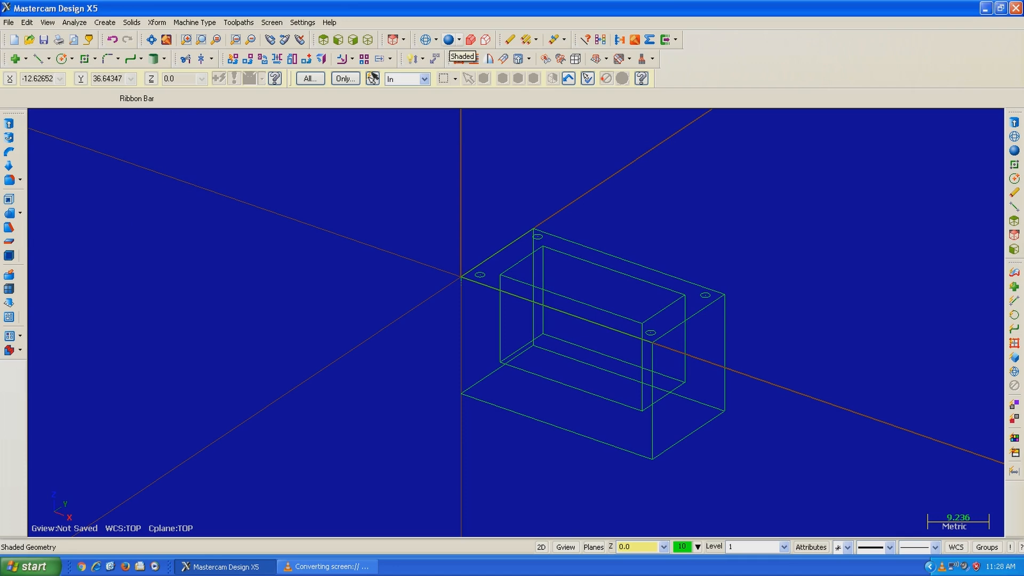
Check the rectangular pocket in shaded display, then restore the wireframe display.
left_click(449, 40)
mouse_move(748, 254)
middle_mouse_down()
mouse_move(733, 315)
mouse_move(726, 245)
mouse_move(653, 323)
mouse_move(685, 269)
mouse_move(768, 250)
mouse_move(807, 207)
mouse_move(735, 341)
middle_mouse_up()
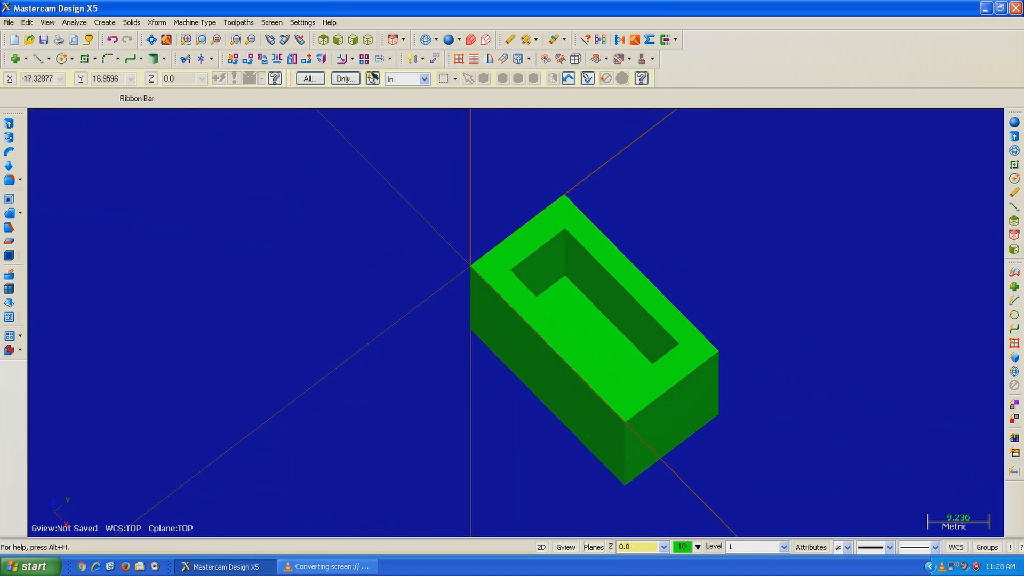
key("alt+s")
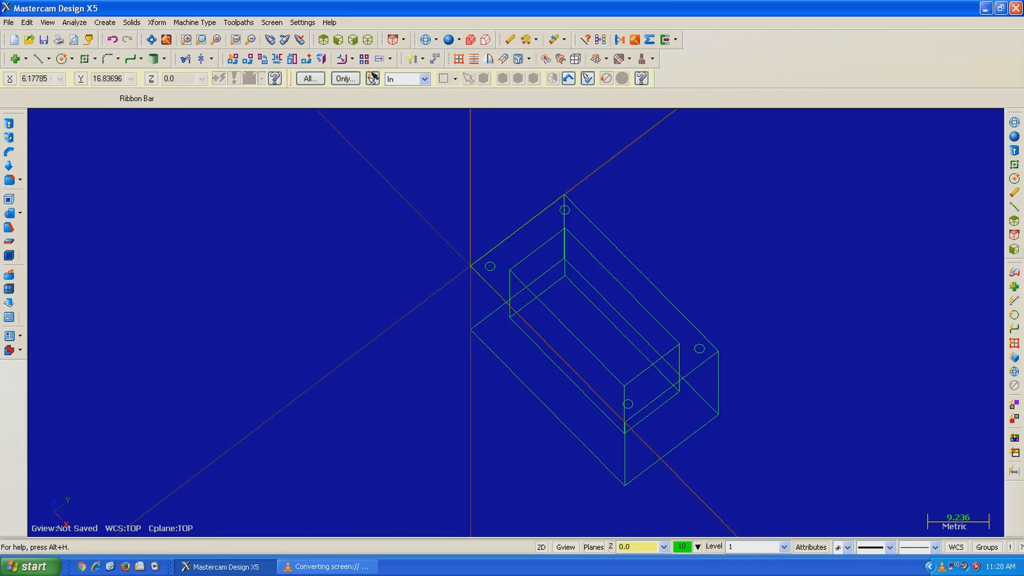
Chain all four corner circles for a solid extrusion and accept the selection.
middle_click_drag(823, 282, 840, 296)
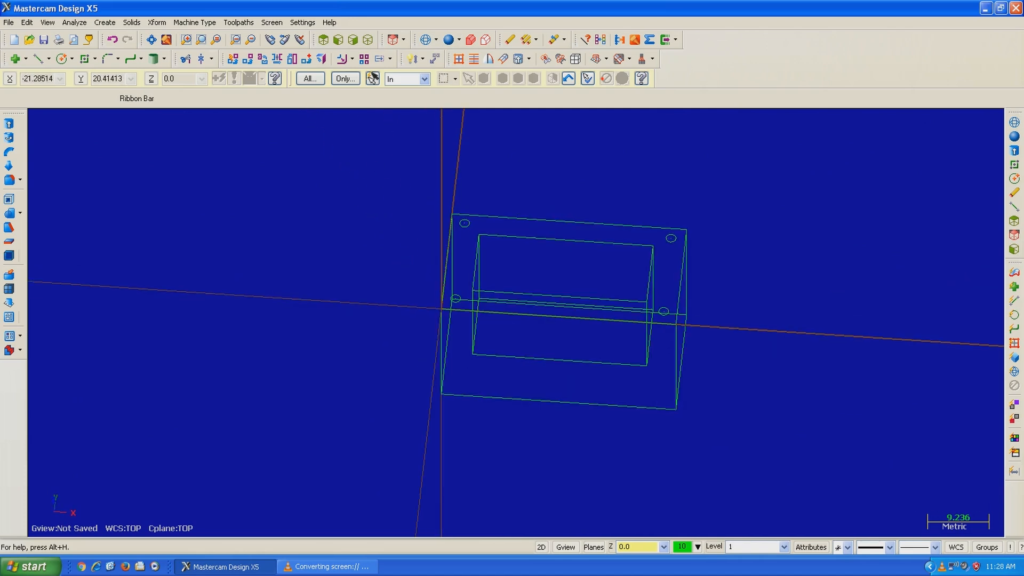
left_click(9, 123)
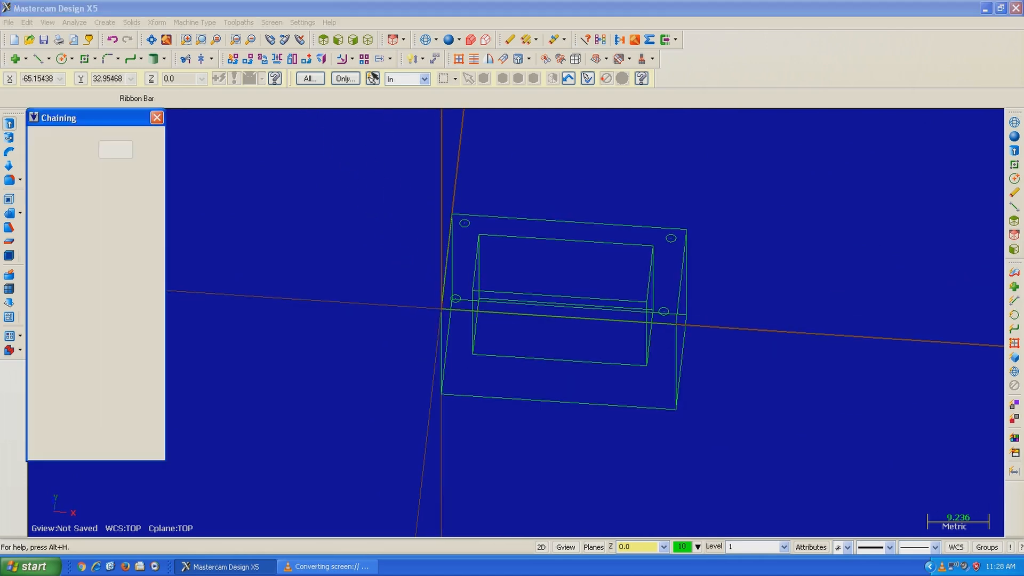
left_click(464, 223)
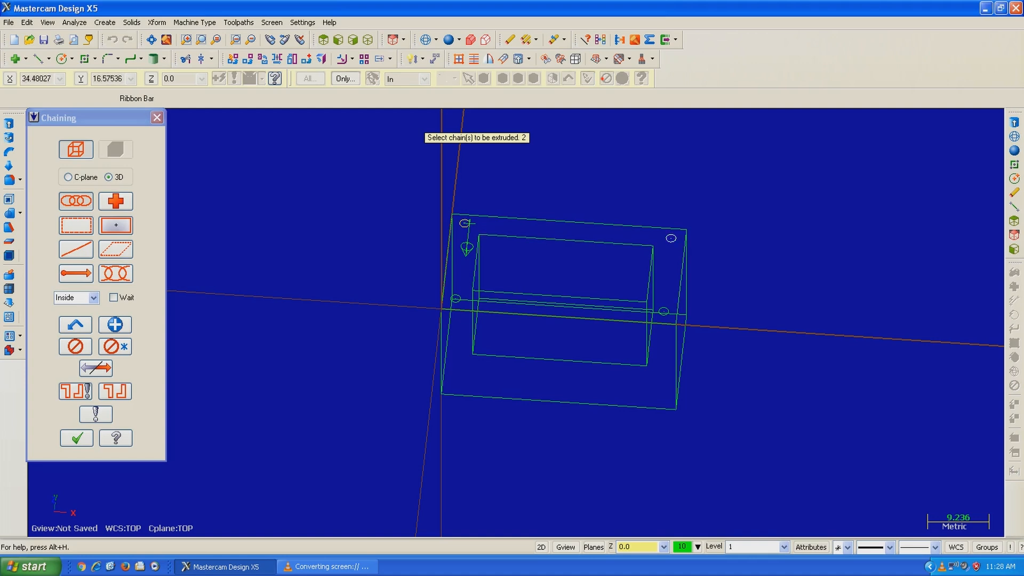
left_click(670, 238)
left_click(663, 310)
middle_click_drag(710, 286, 719, 270)
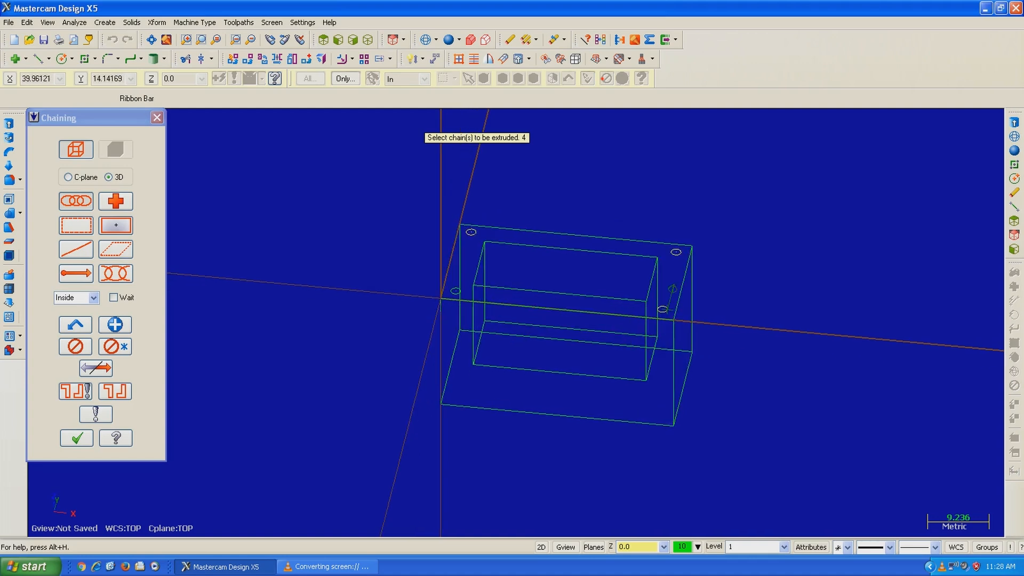
left_click(456, 291)
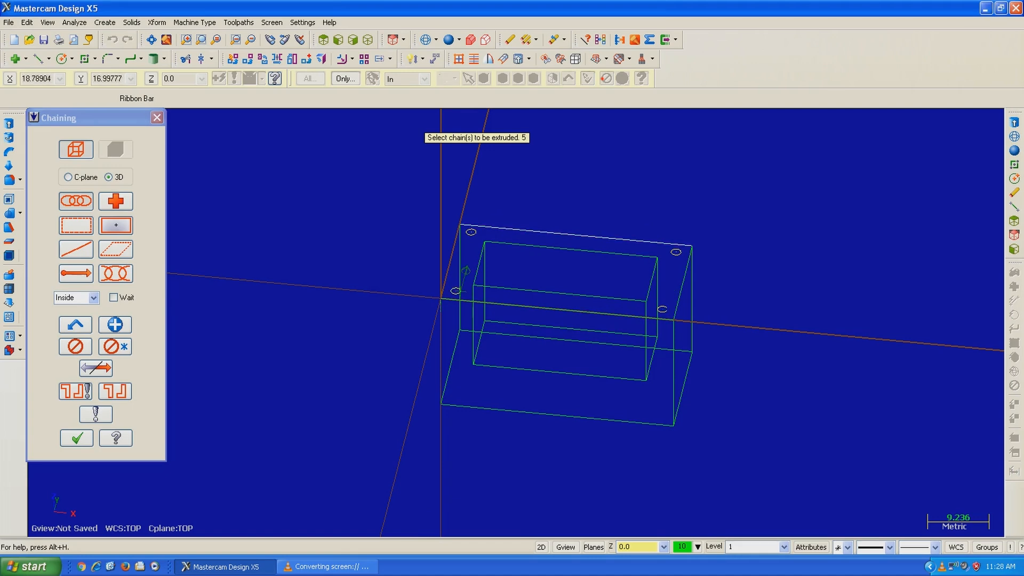
key("Return")
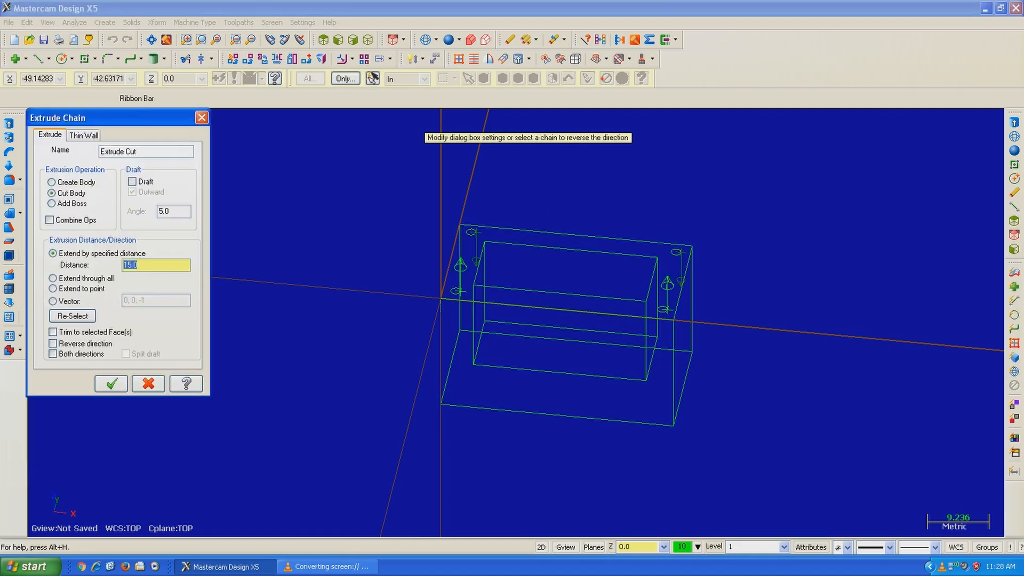
Reverse the two front circles' extrusion directions to point downward and cut all four holes with Extend through all.
scroll(781, 289, "up", 2)
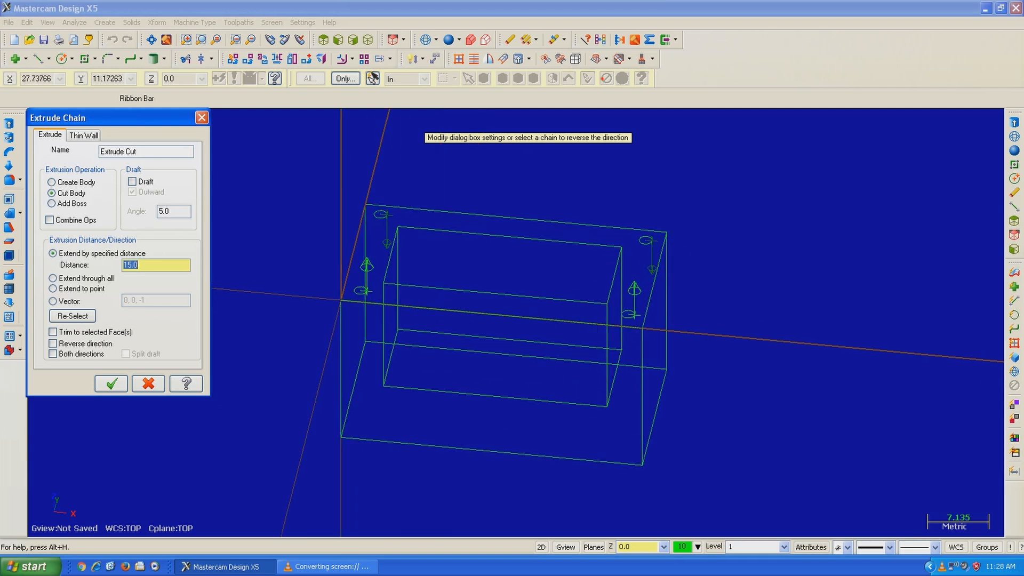
scroll(275, 251, "up", 1)
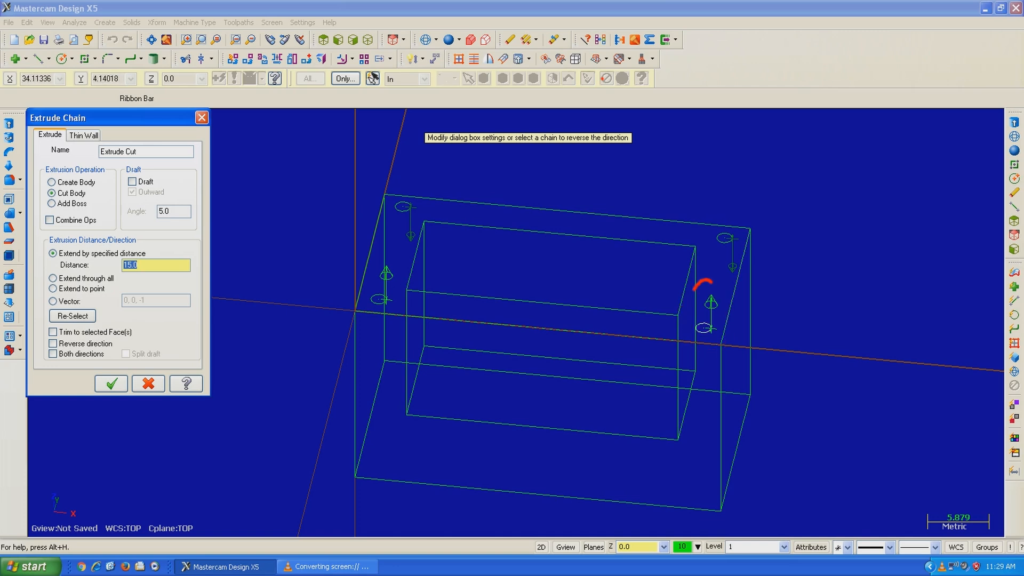
left_click(704, 328)
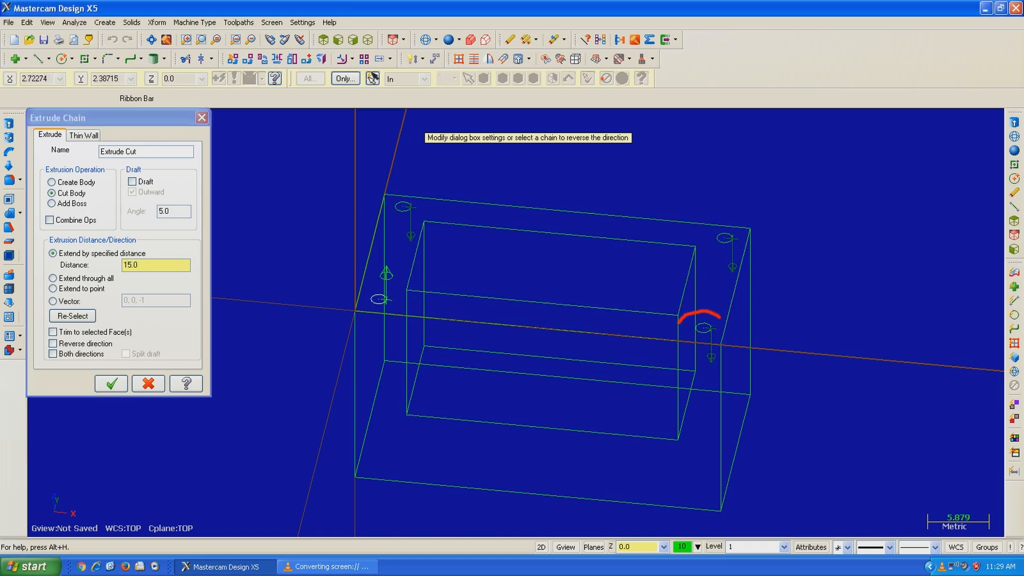
left_click(380, 299)
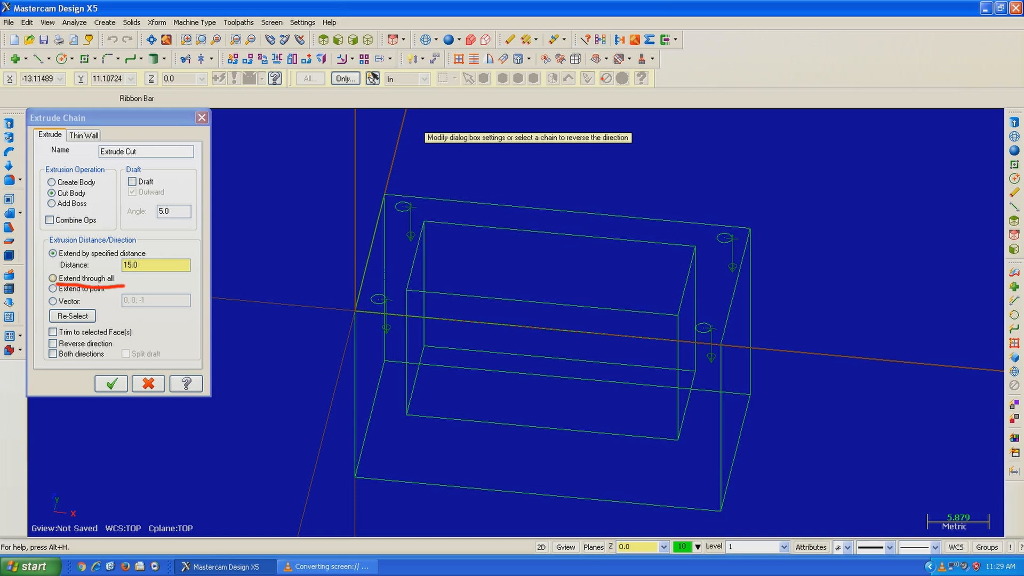
left_click(52, 279)
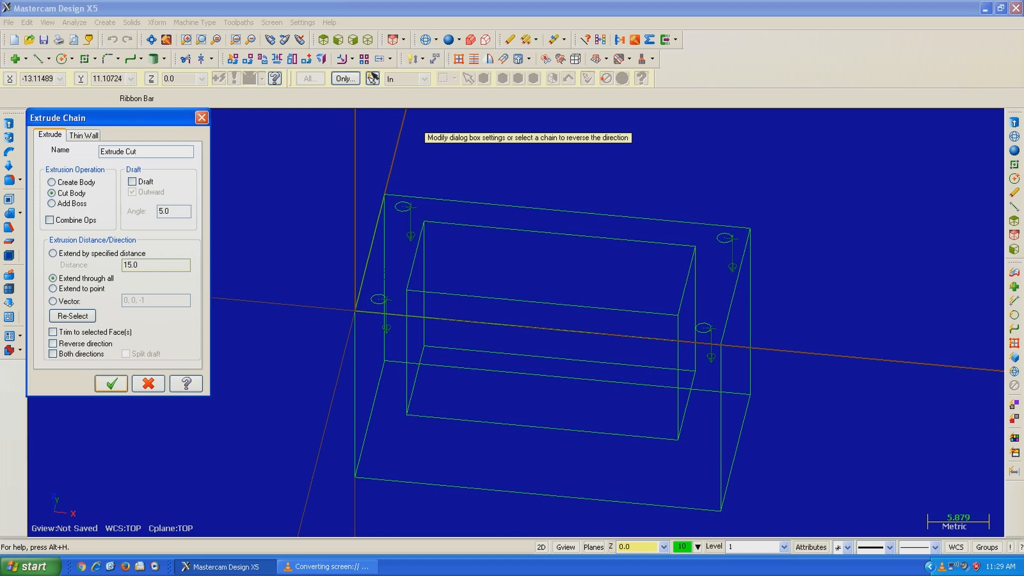
left_click(111, 384)
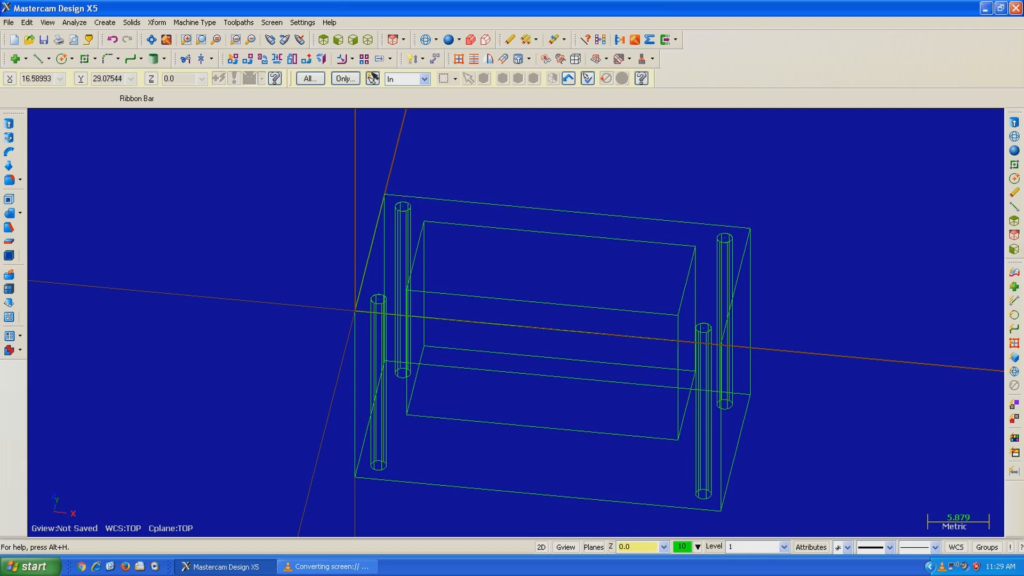
Examine the block with its pocket and four corner holes in shaded display, then go back to wireframe.
left_click(449, 40)
mouse_move(580, 159)
middle_mouse_down()
mouse_move(564, 220)
mouse_move(567, 270)
mouse_move(564, 248)
mouse_move(569, 266)
mouse_move(600, 155)
middle_mouse_up()
right_click(607, 154)
left_click(596, 177)
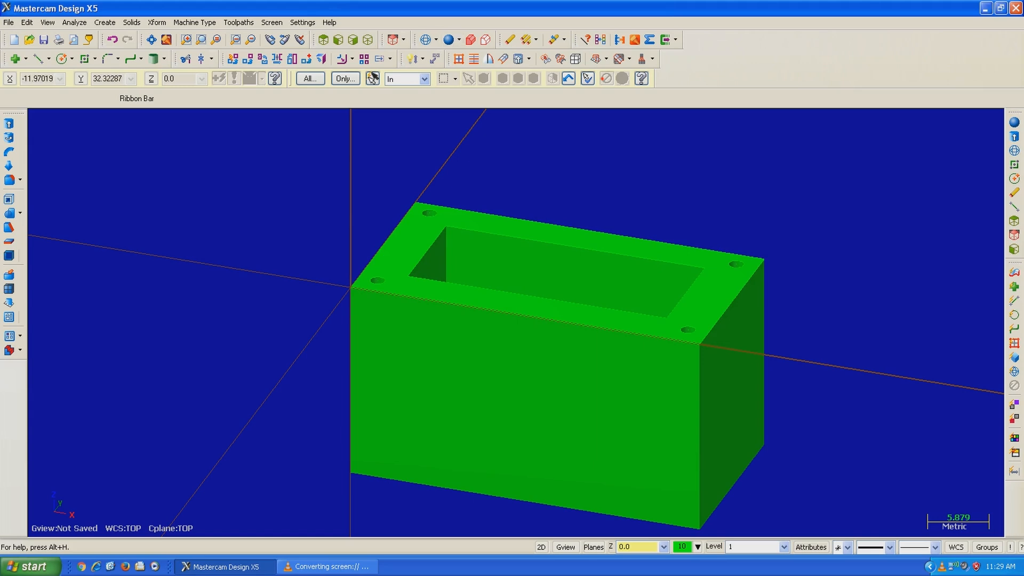
left_click(426, 39)
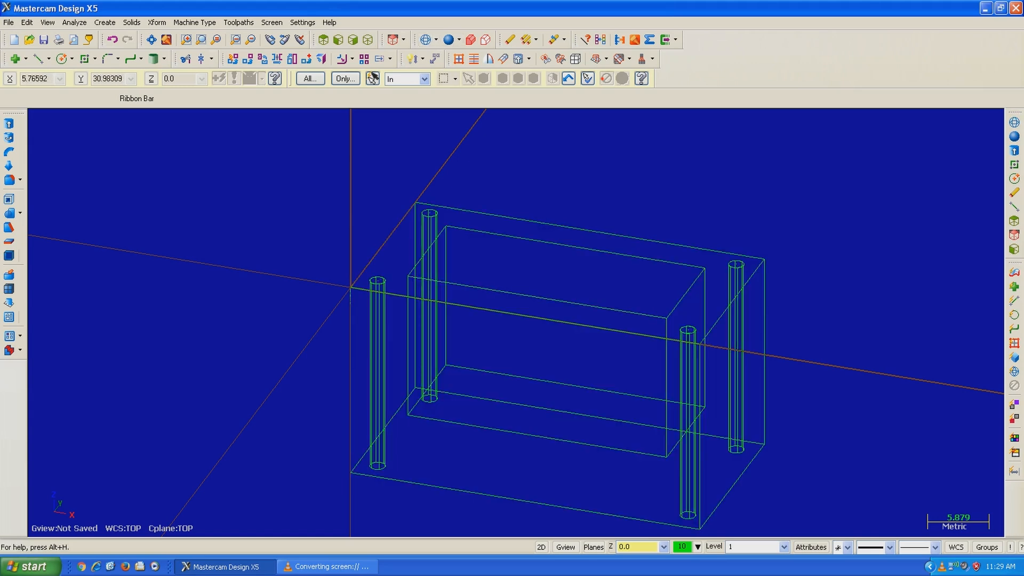
View the wireframe block from the Top view and from a tilted angle.
middle_click_drag(408, 169, 411, 234)
left_click(324, 39)
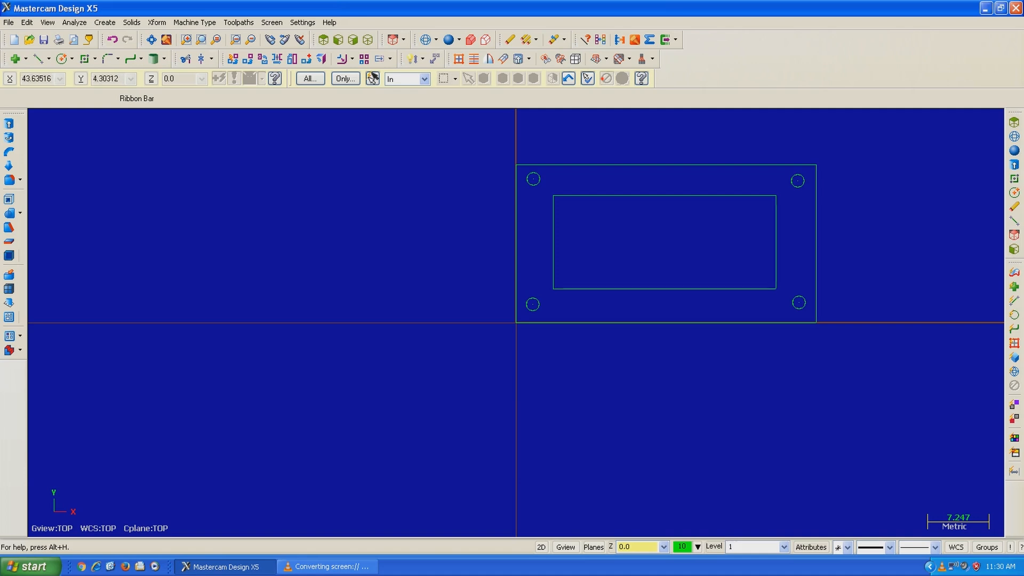
middle_click_drag(888, 284, 842, 232)
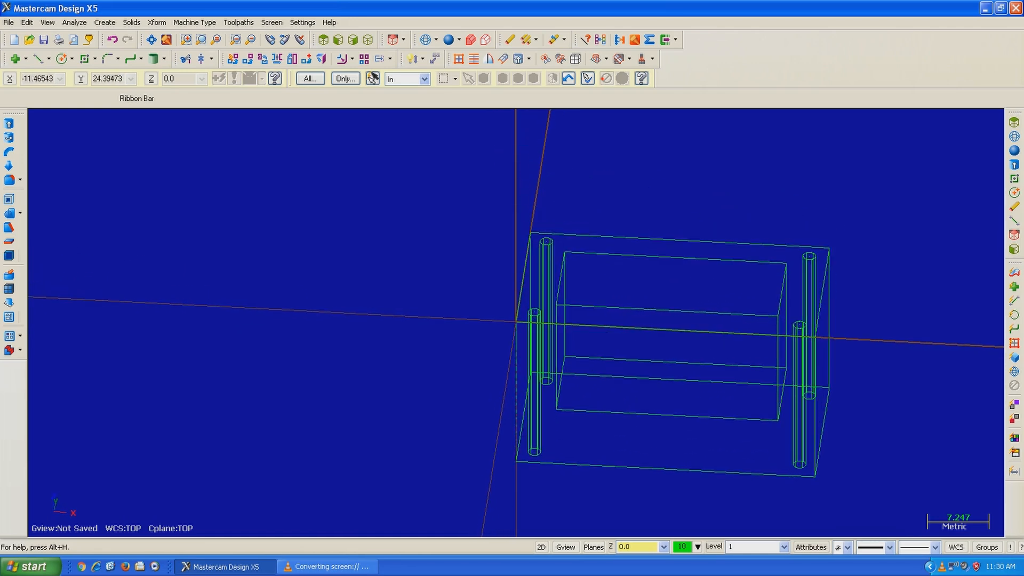